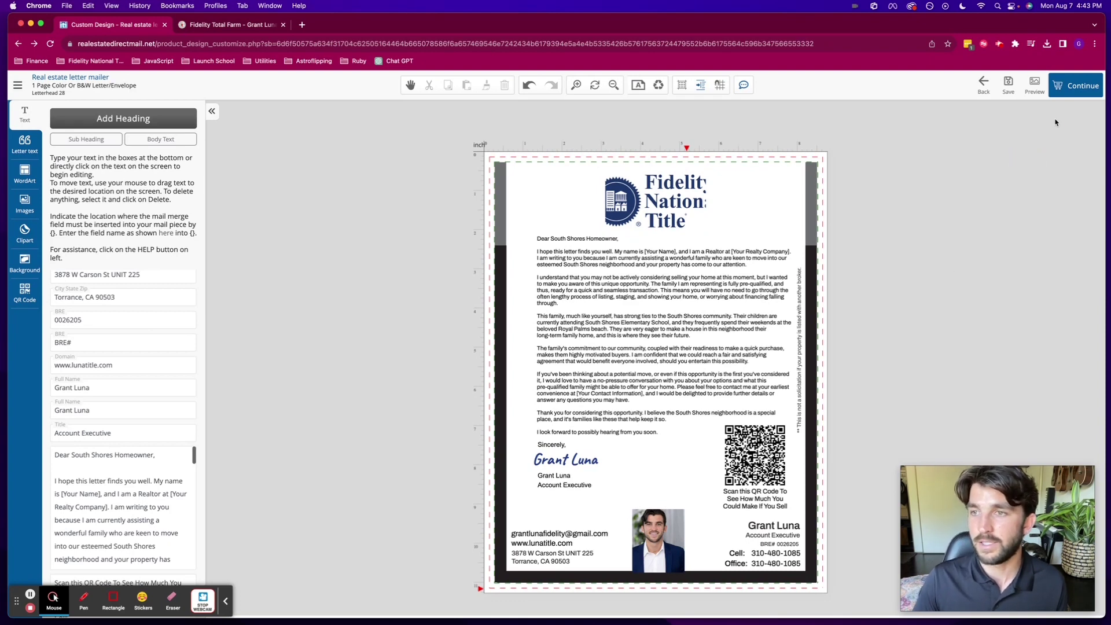
Continue the letter order to the mailing list upload and switch to the Fidelity Total Farm site
click(1078, 88)
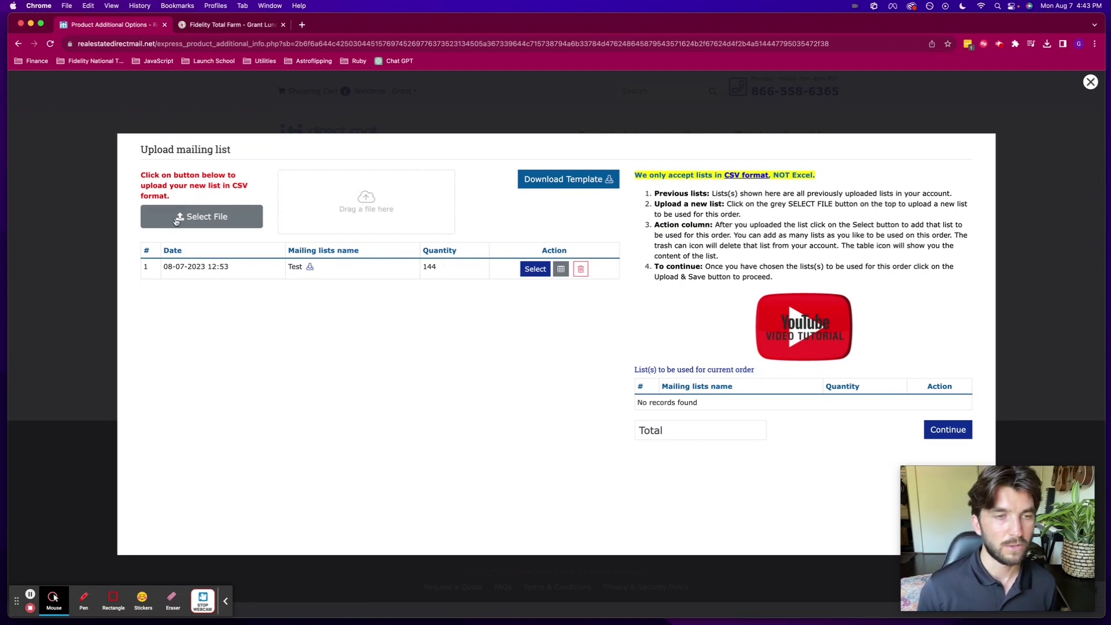
click(214, 26)
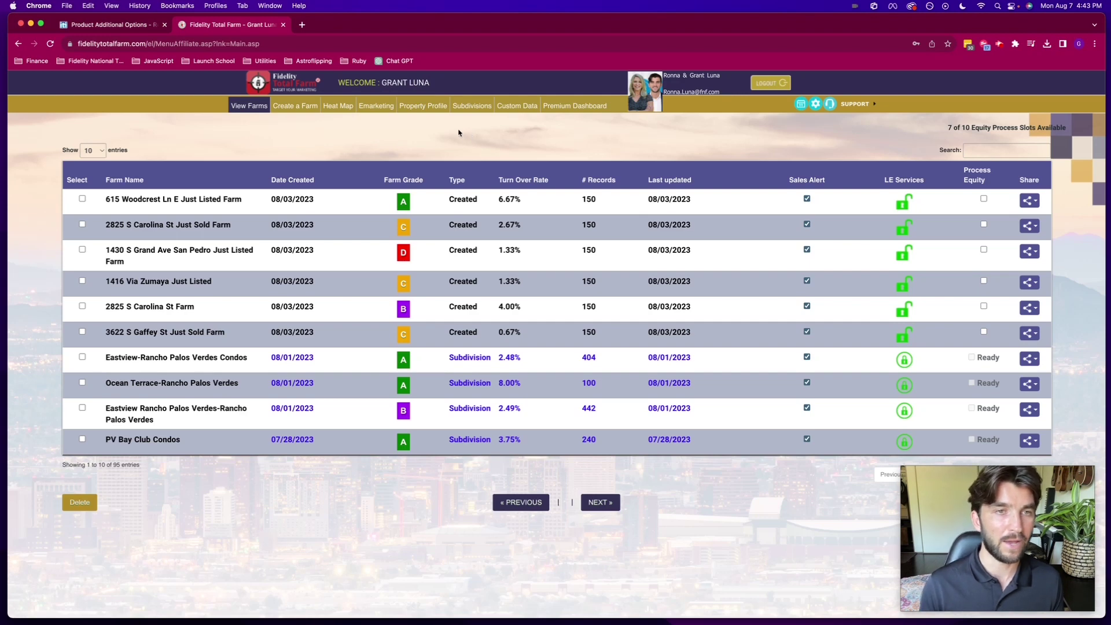
click(299, 109)
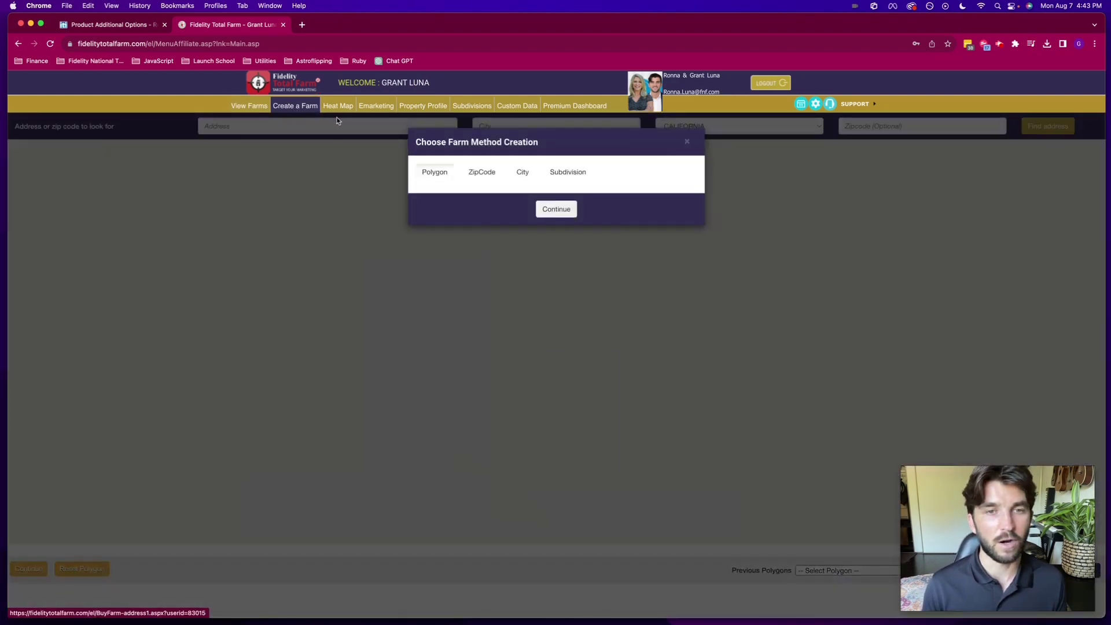
click(431, 175)
click(561, 210)
scroll(545, 372, up, 5)
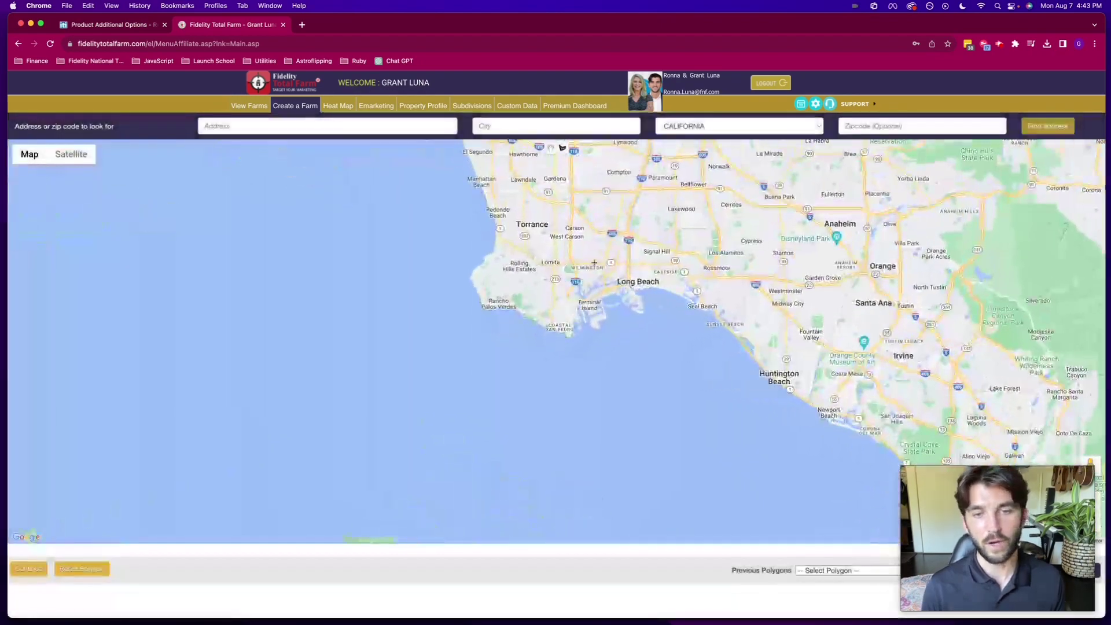
scroll(554, 323, up, 5)
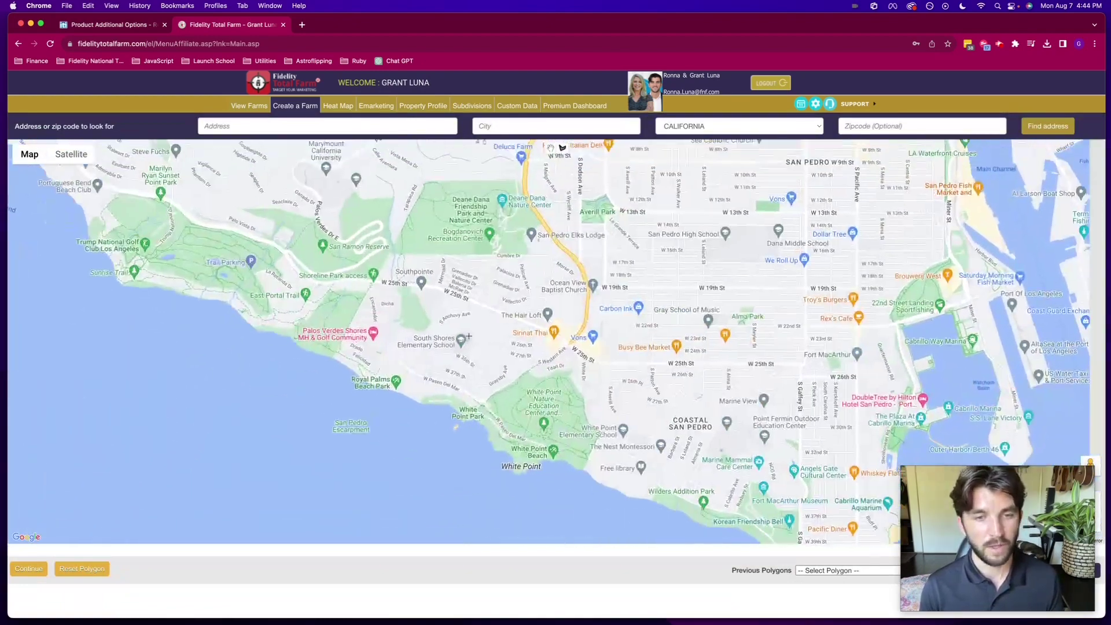
scroll(412, 283, up, 2)
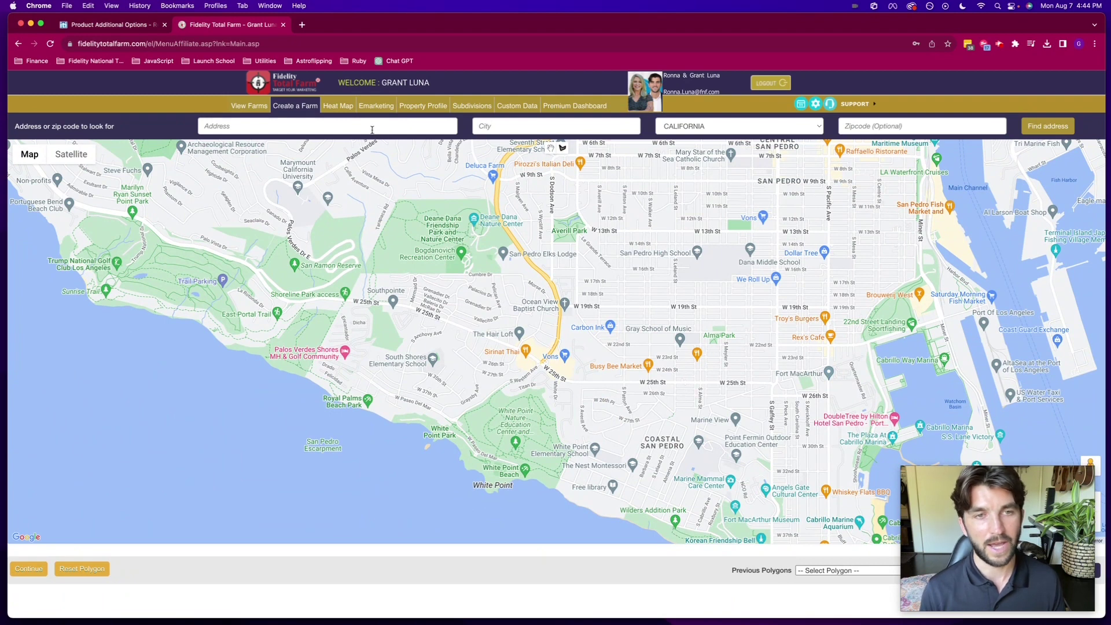
drag(455, 445, 393, 442)
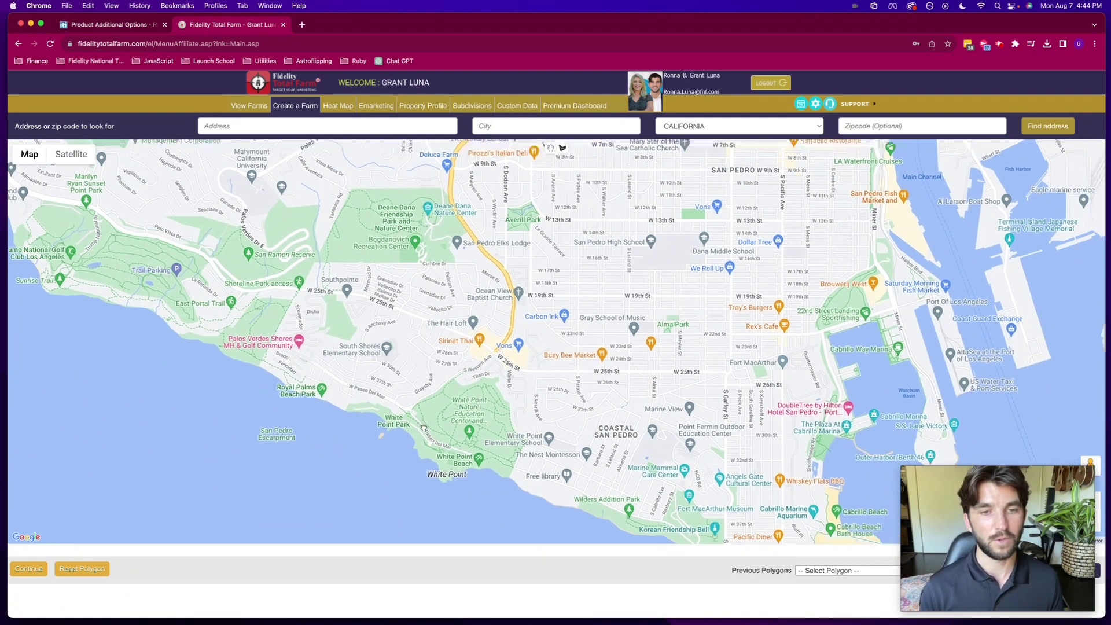
drag(331, 307, 307, 308)
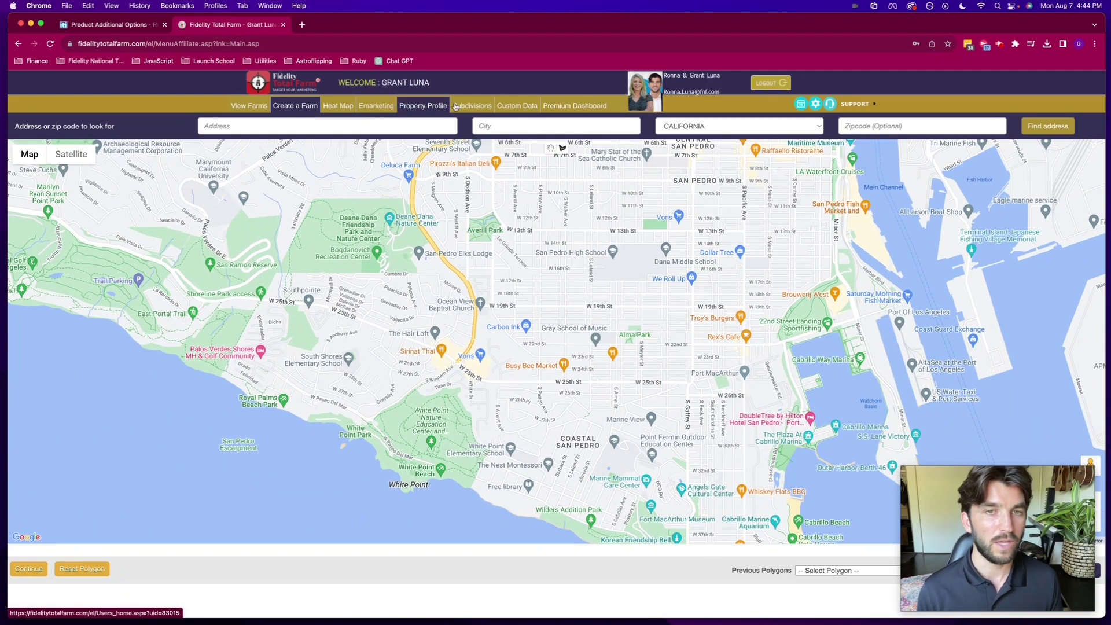
Search the subdivisions of Los Angeles County, CA for the city San Pedro
click(466, 108)
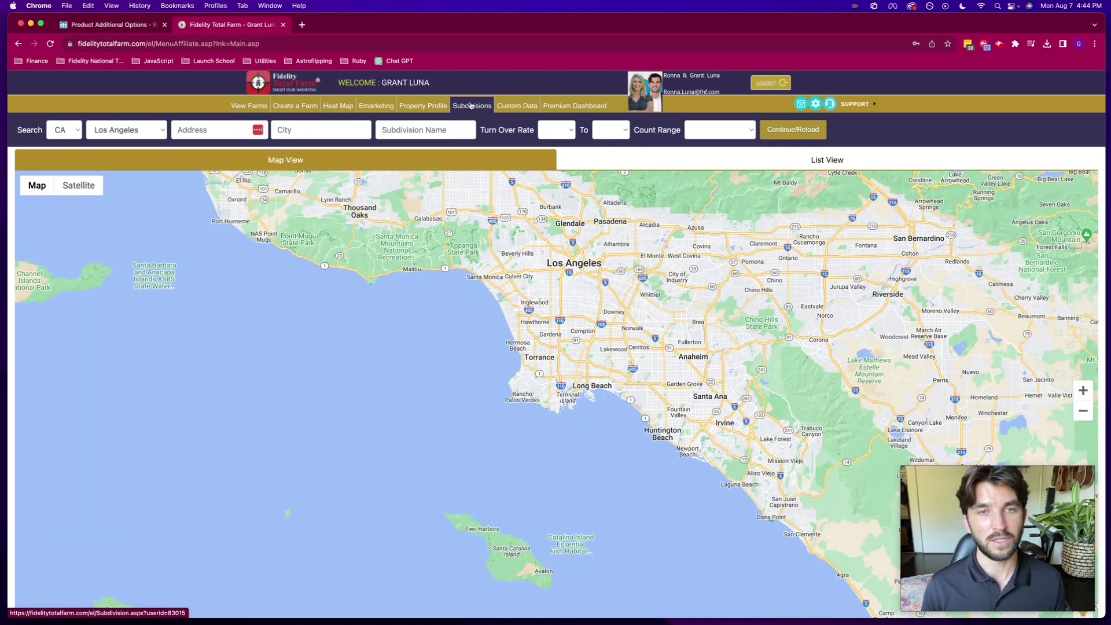
click(312, 130)
text(san pedro)
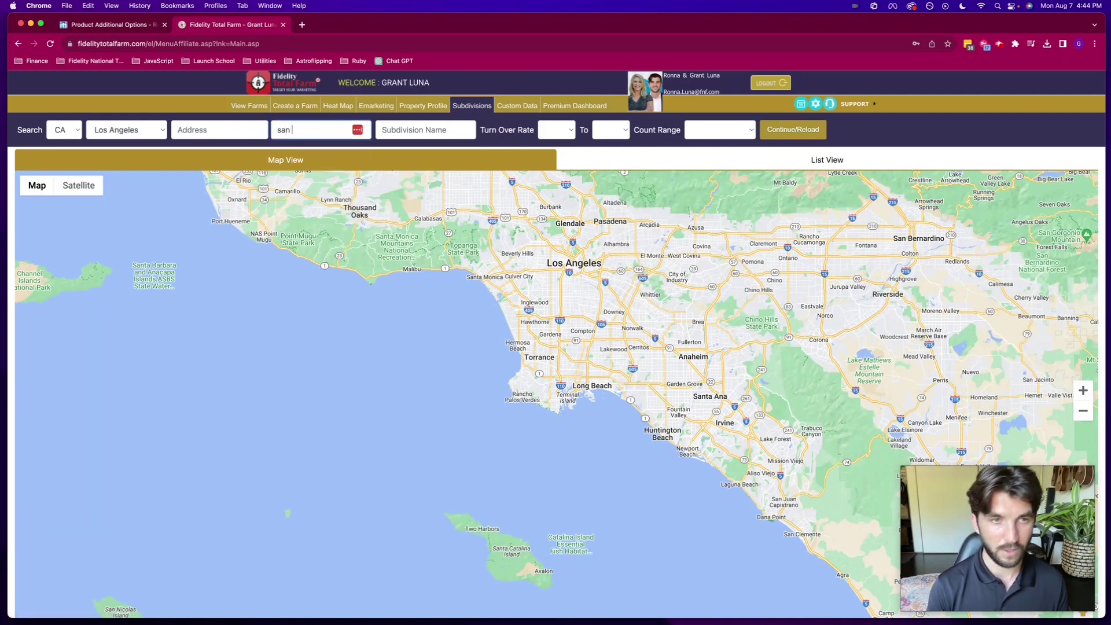
click(792, 130)
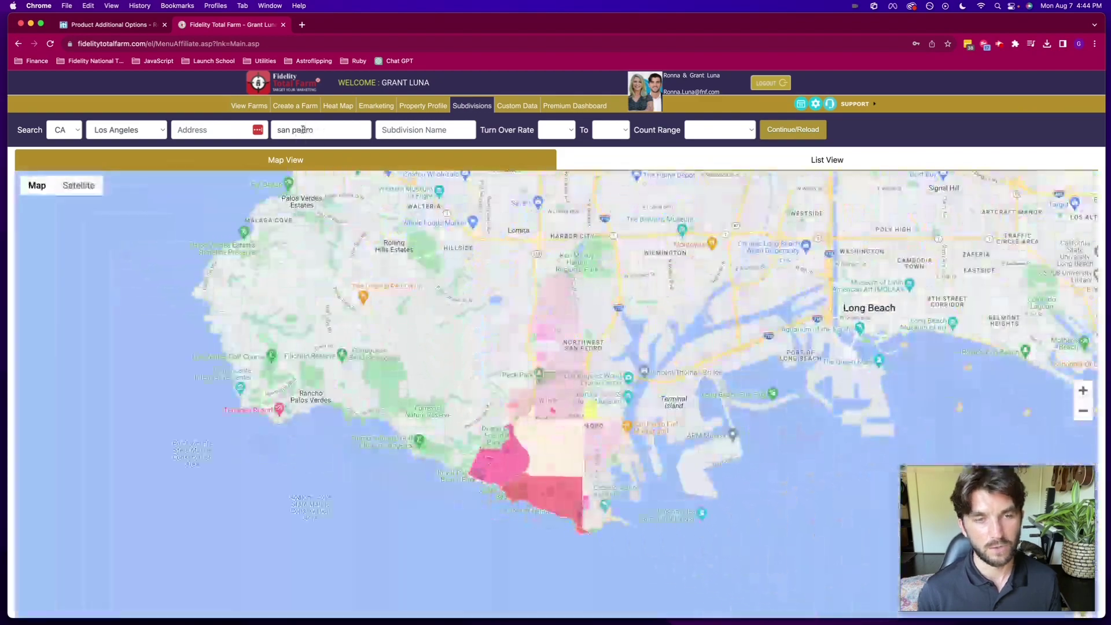
scroll(518, 467, up, 3)
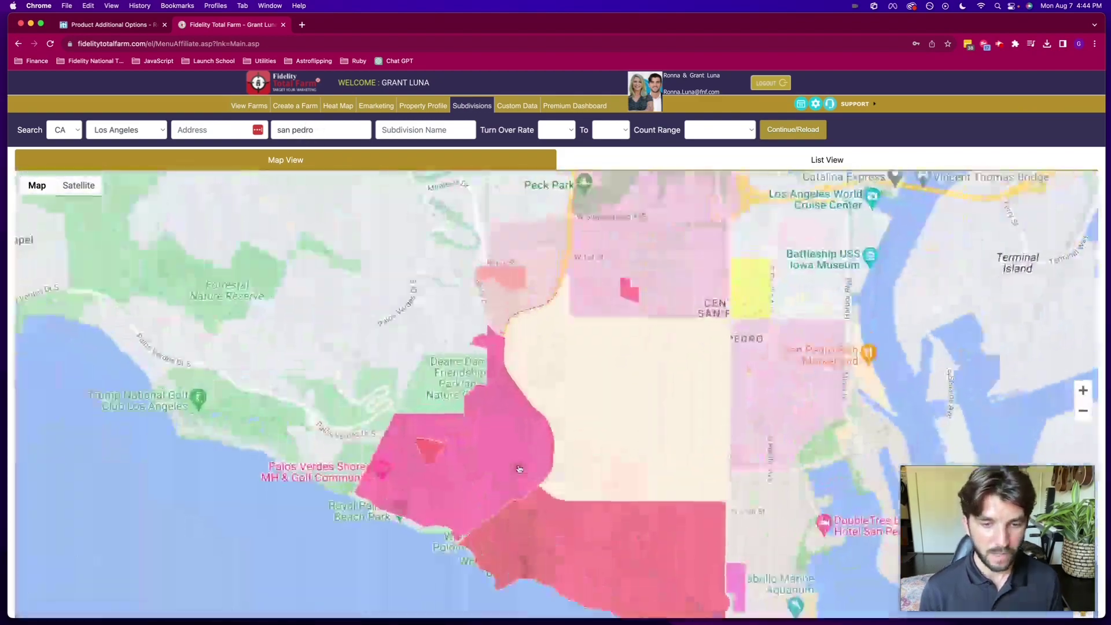
Find the South Shores entry in the list of San Pedro subdivisions, searching the page for "south sho"
click(757, 160)
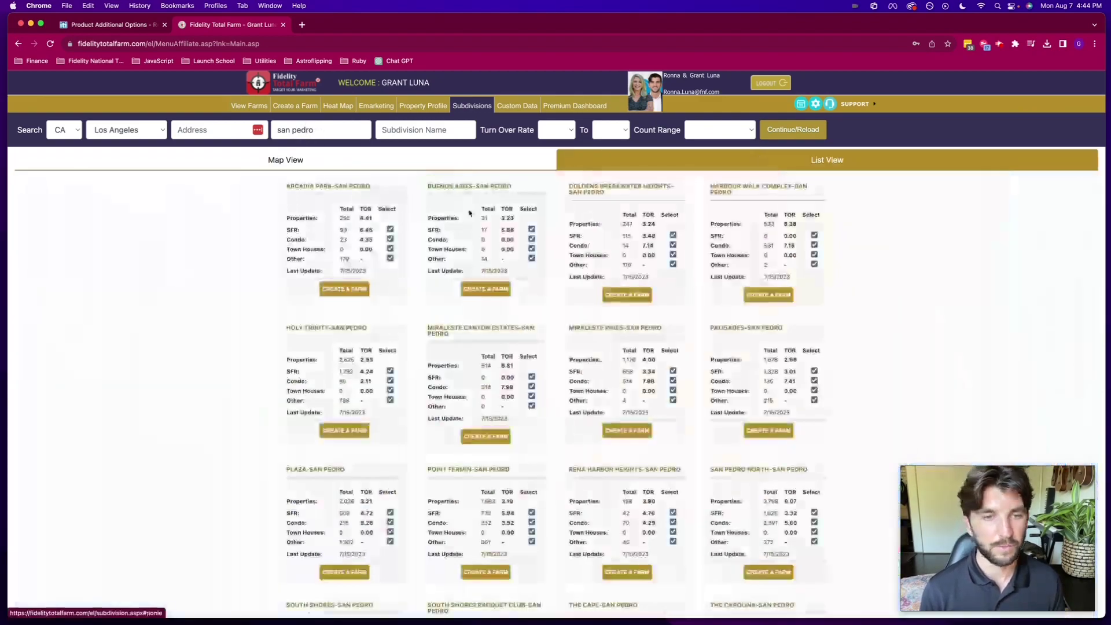
scroll(394, 208, down, 1)
key(super+f)
text(south sho)
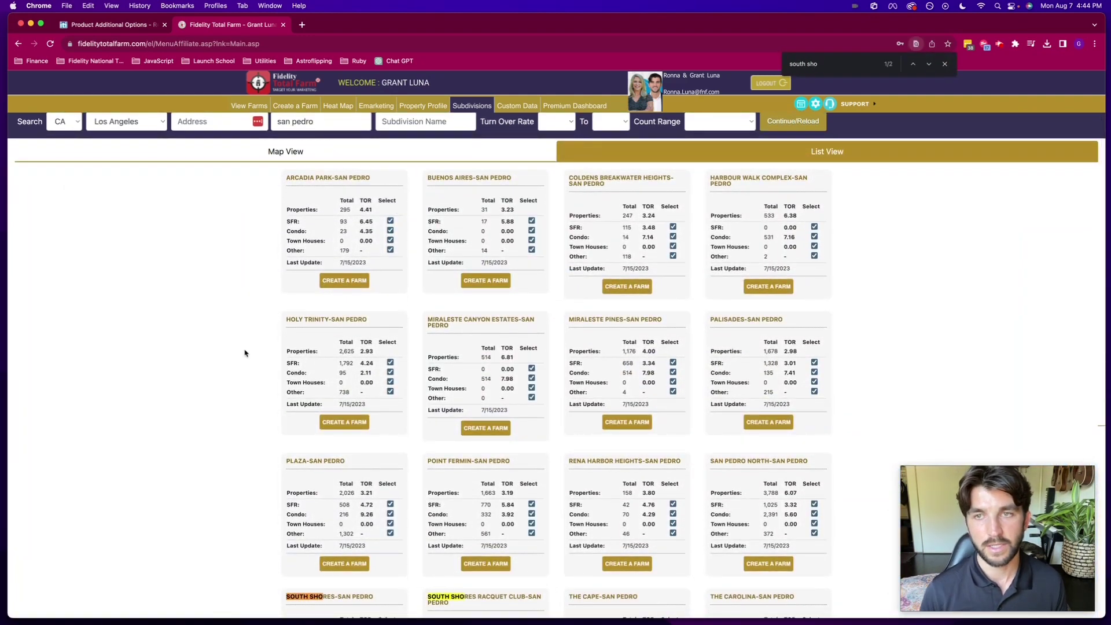
scroll(196, 425, down, 5)
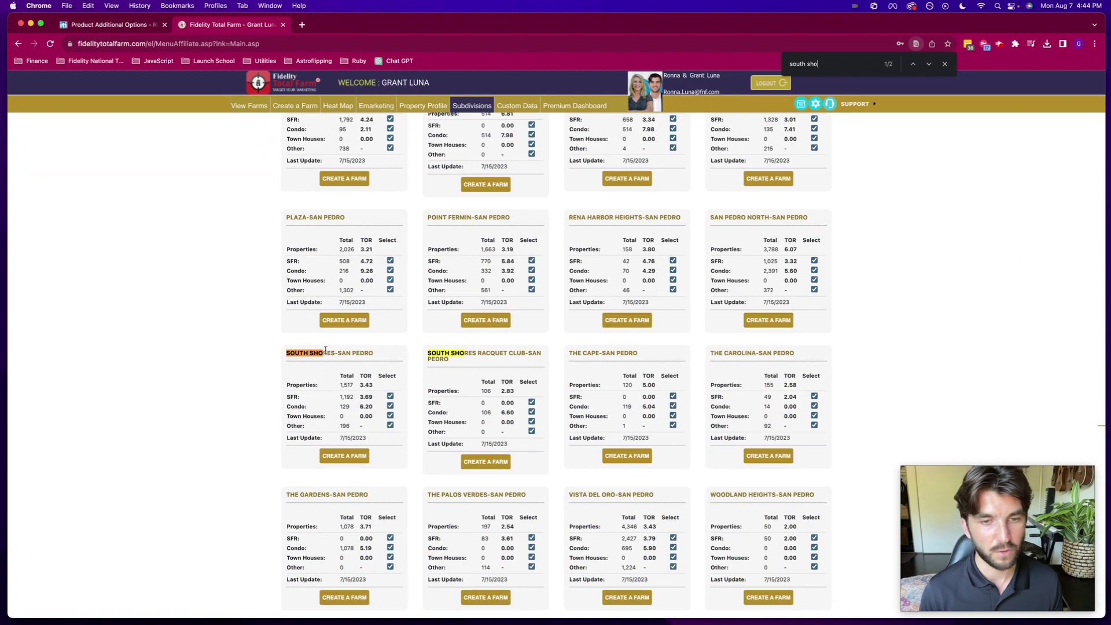
scroll(351, 356, up, 5)
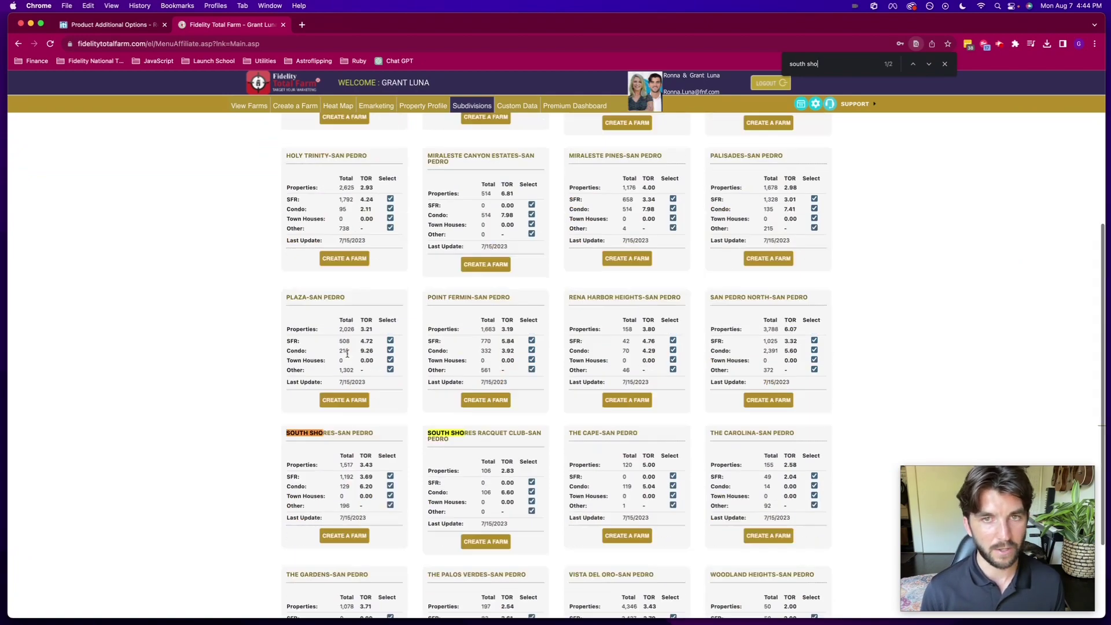
Open the South Shores subdivision on the map and exclude Condo, Town Houses and Other, leaving only SFR selected
click(403, 166)
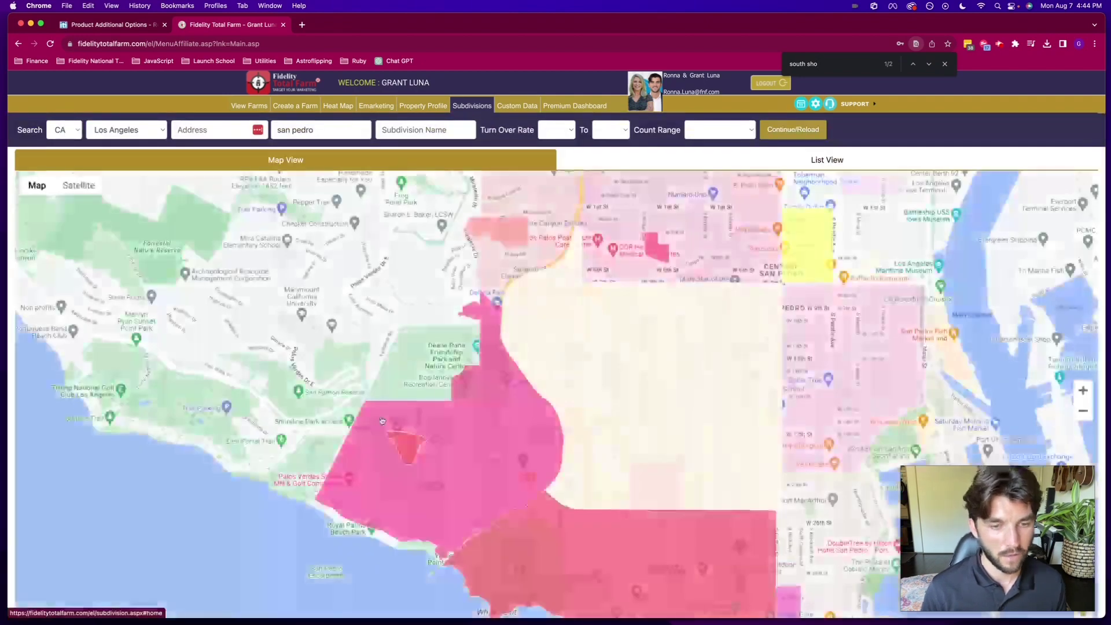
click(484, 435)
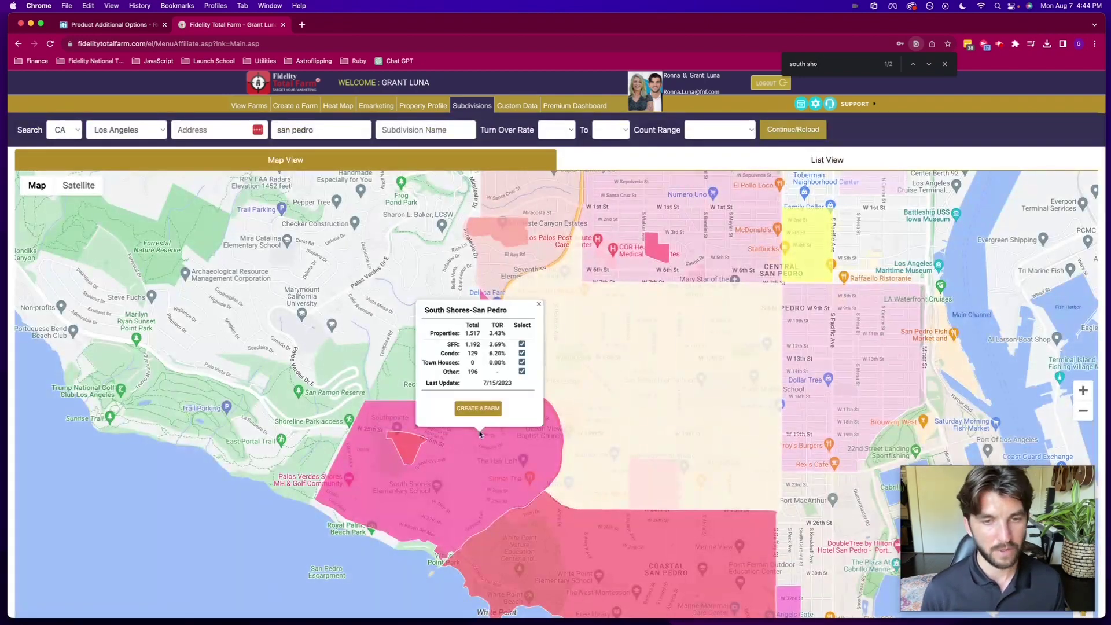
click(522, 363)
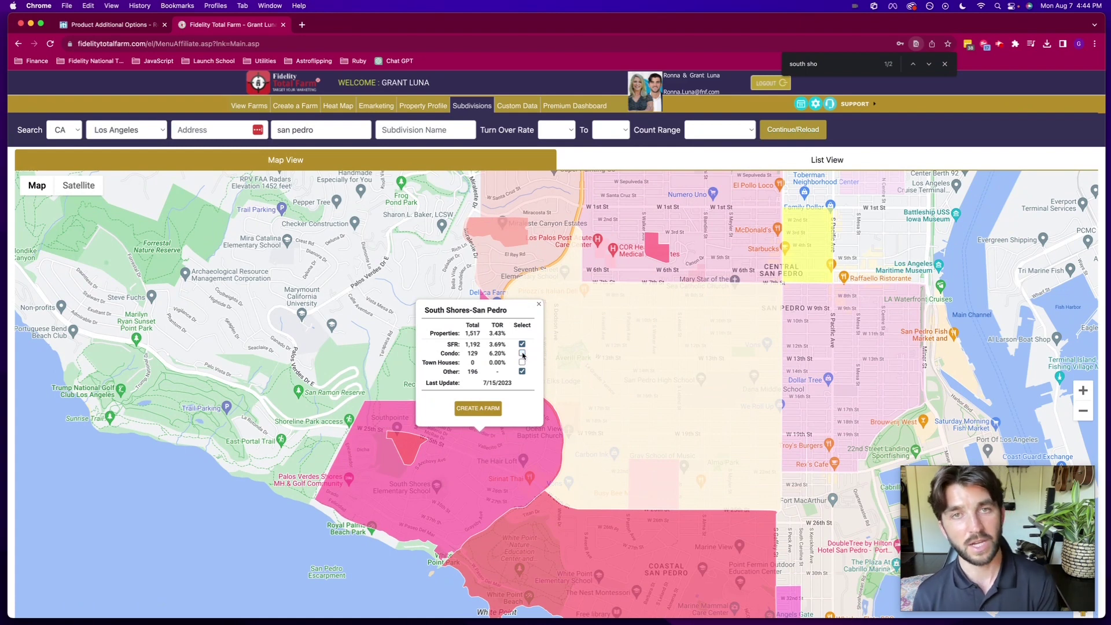
click(522, 371)
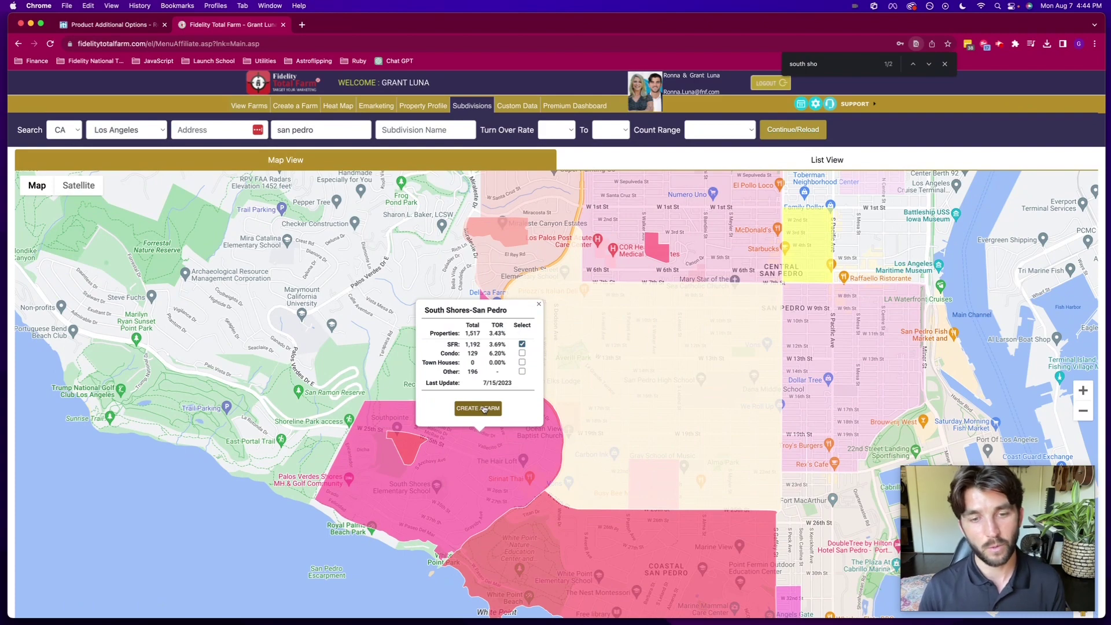
Start a farm with the Polygon method and outline South Shores from San Ramon Reserve along the coast, White Point Park and Western Avenue
click(291, 110)
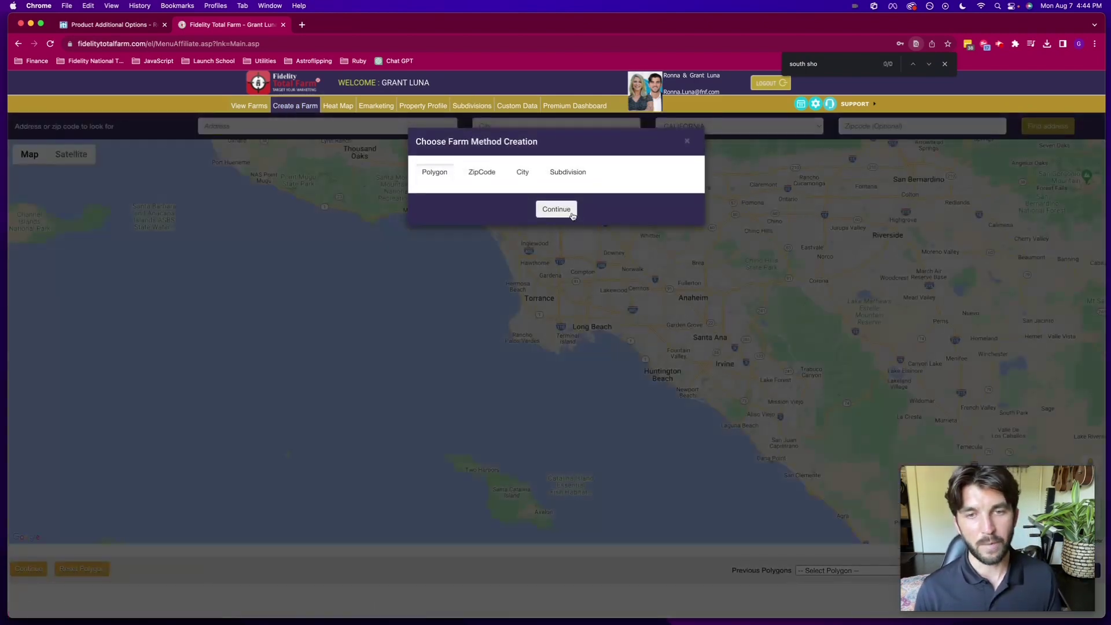
click(552, 208)
scroll(566, 385, up, 5)
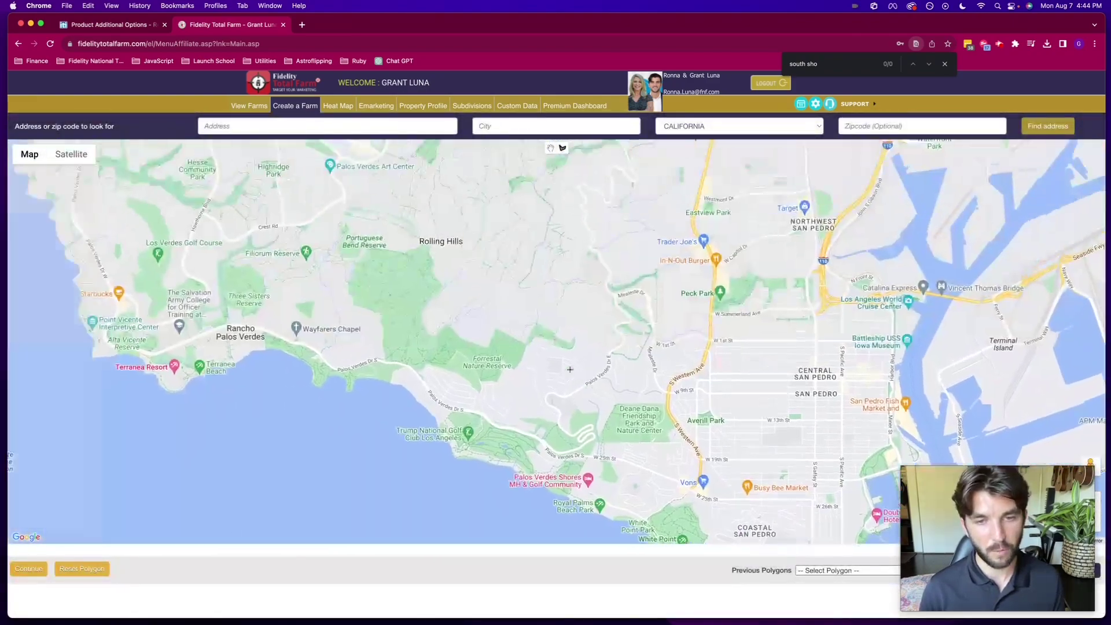
scroll(570, 369, up, 2)
drag(660, 431, 480, 221)
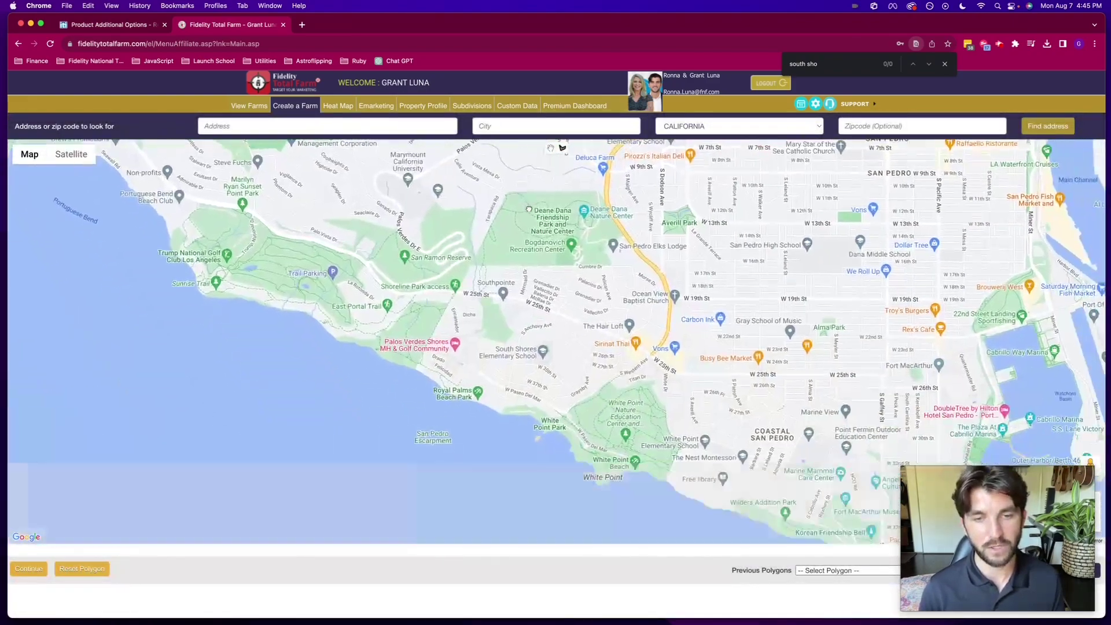
click(465, 250)
click(400, 360)
click(473, 406)
click(547, 413)
click(587, 384)
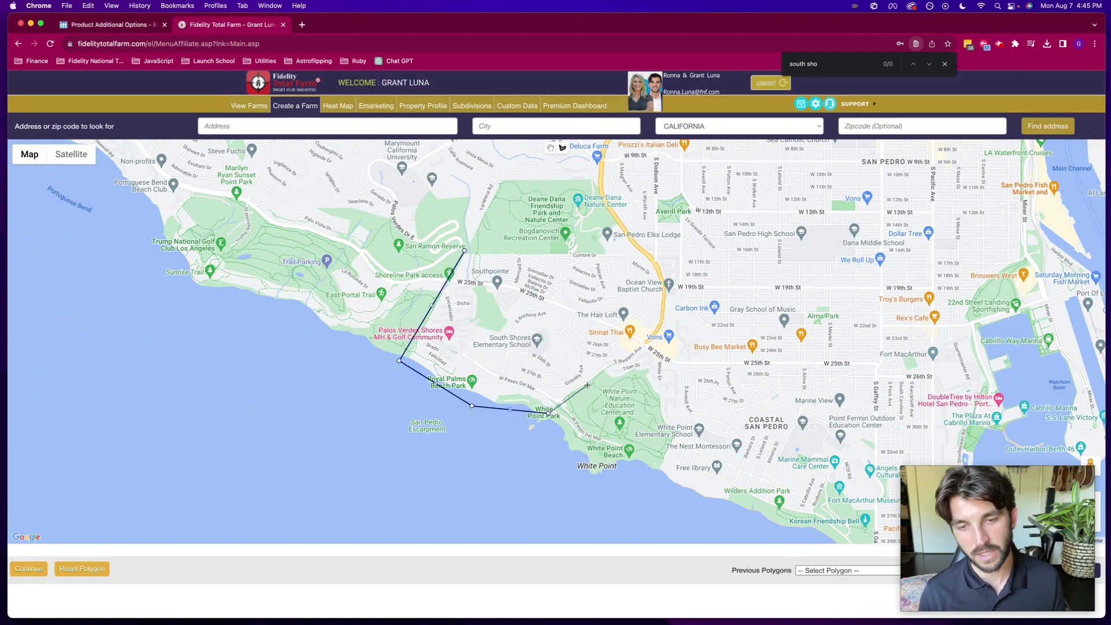
click(616, 359)
click(642, 349)
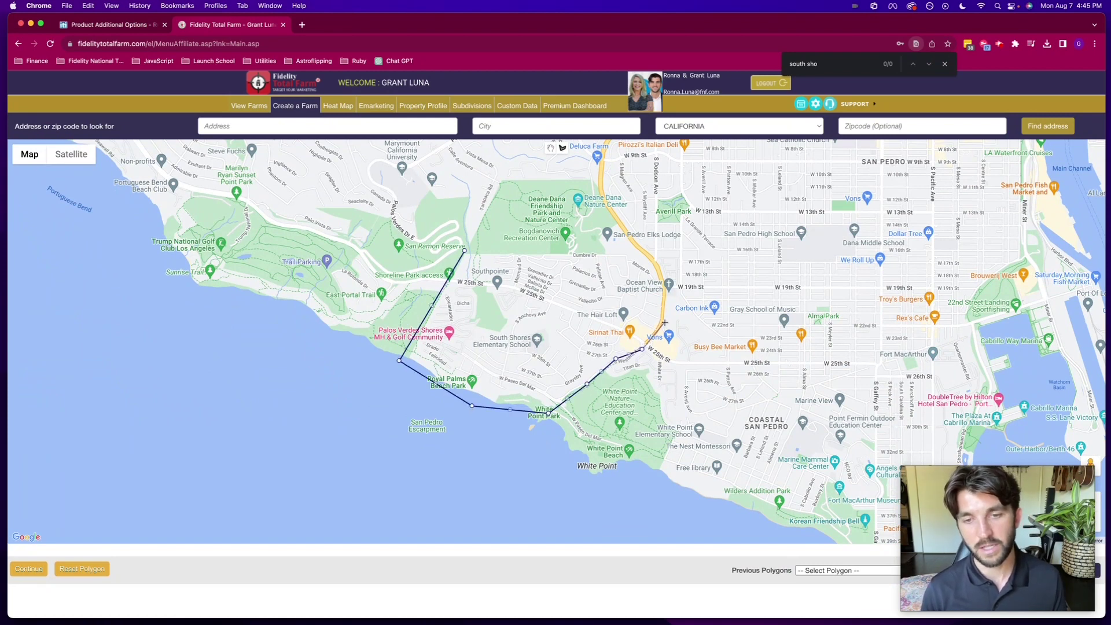
click(662, 324)
click(665, 298)
click(658, 268)
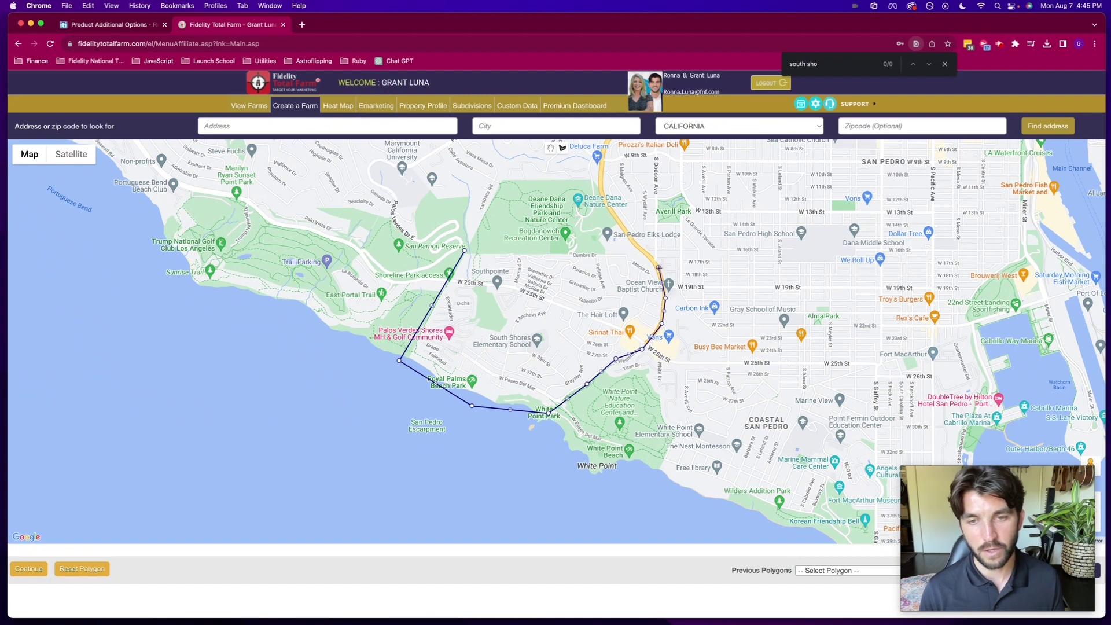
click(628, 244)
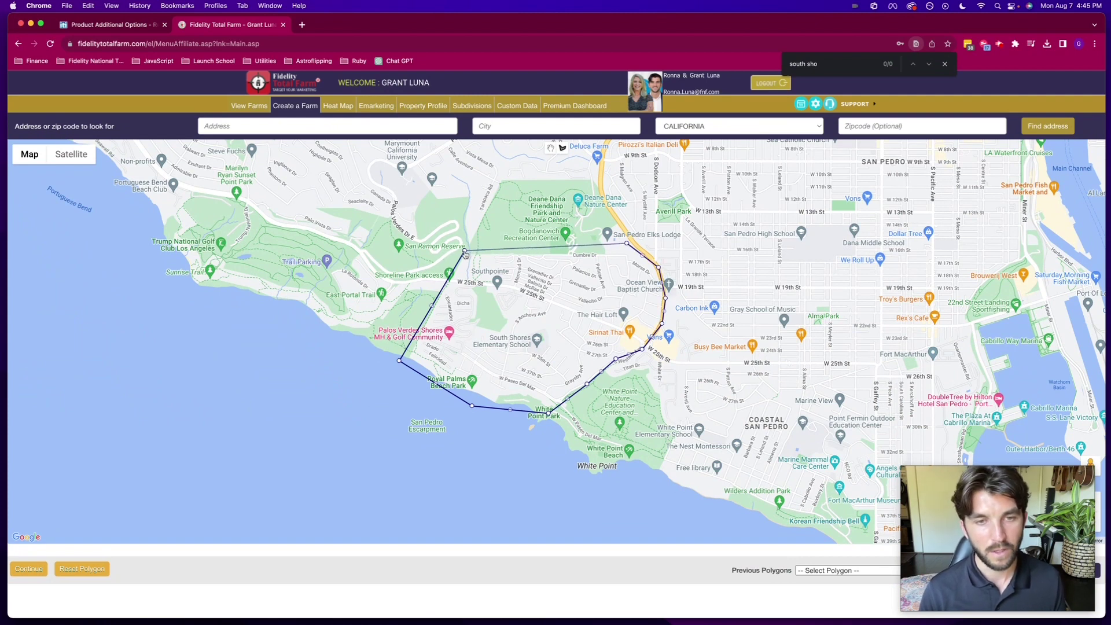
click(464, 252)
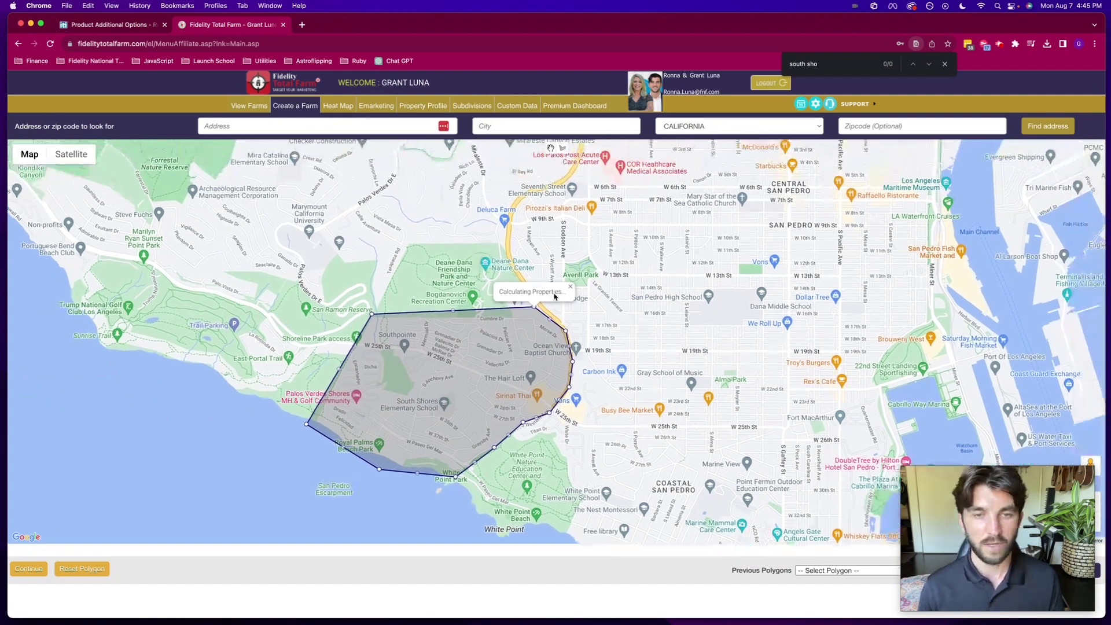
Exclude Condo, Town Houses and Other from the polygon's properties, keeping SFR, and continue to the search criteria
click(577, 271)
click(578, 281)
click(577, 291)
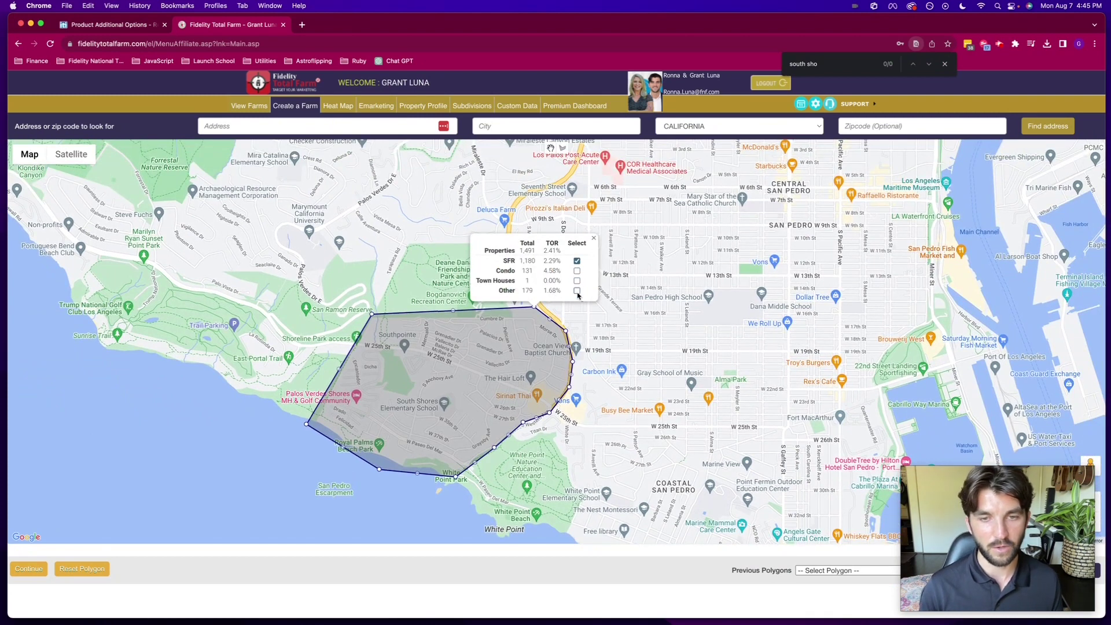
click(30, 572)
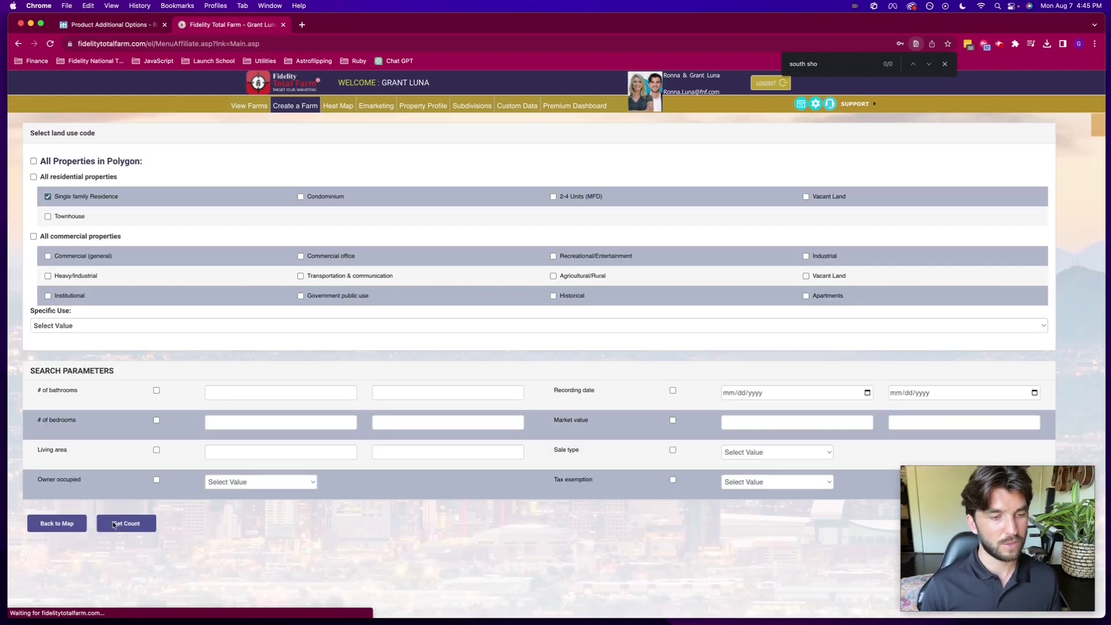
Get the count of matching single family residences and send records 1 to 1180 to the Farm Manager
click(149, 530)
drag(580, 181, 542, 179)
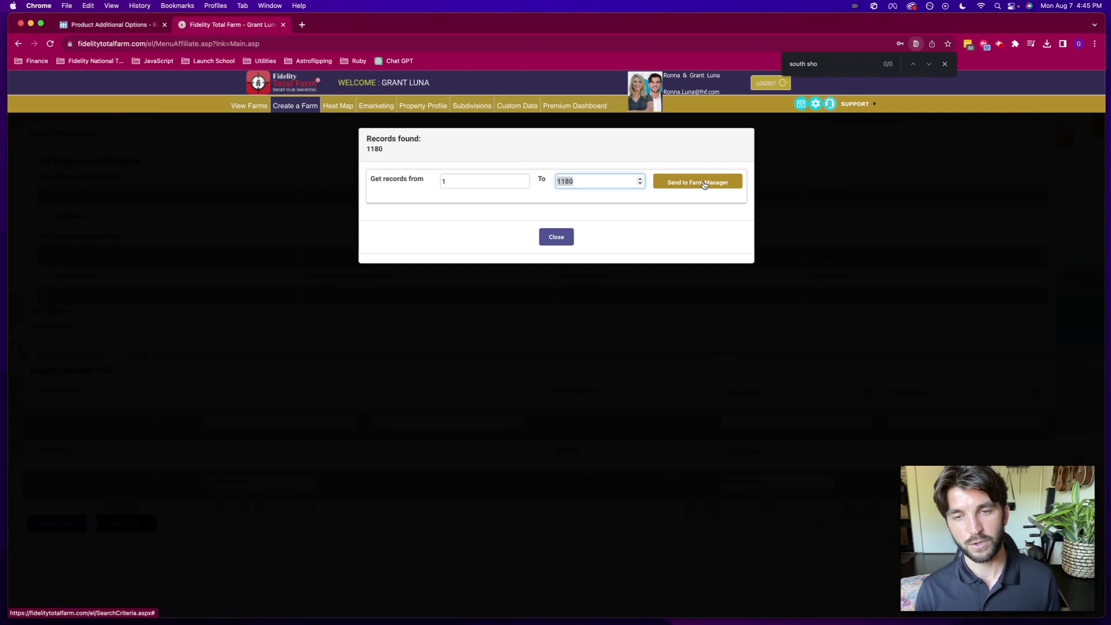
click(704, 184)
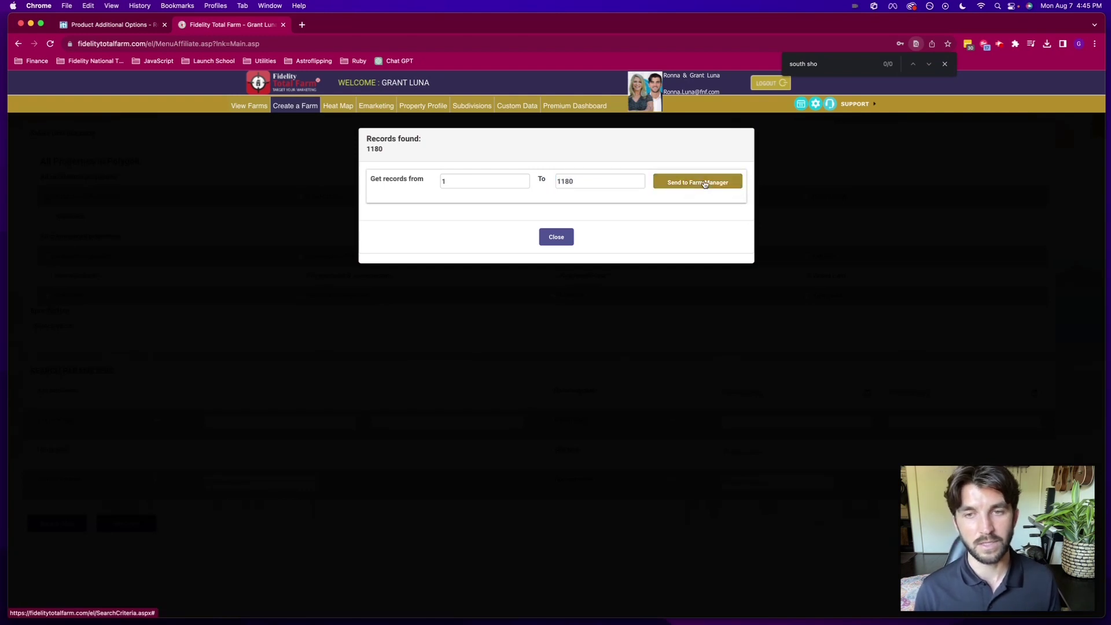
Name the farm "South Shores Farm" and accept the data use agreement
click(602, 173)
text(South )
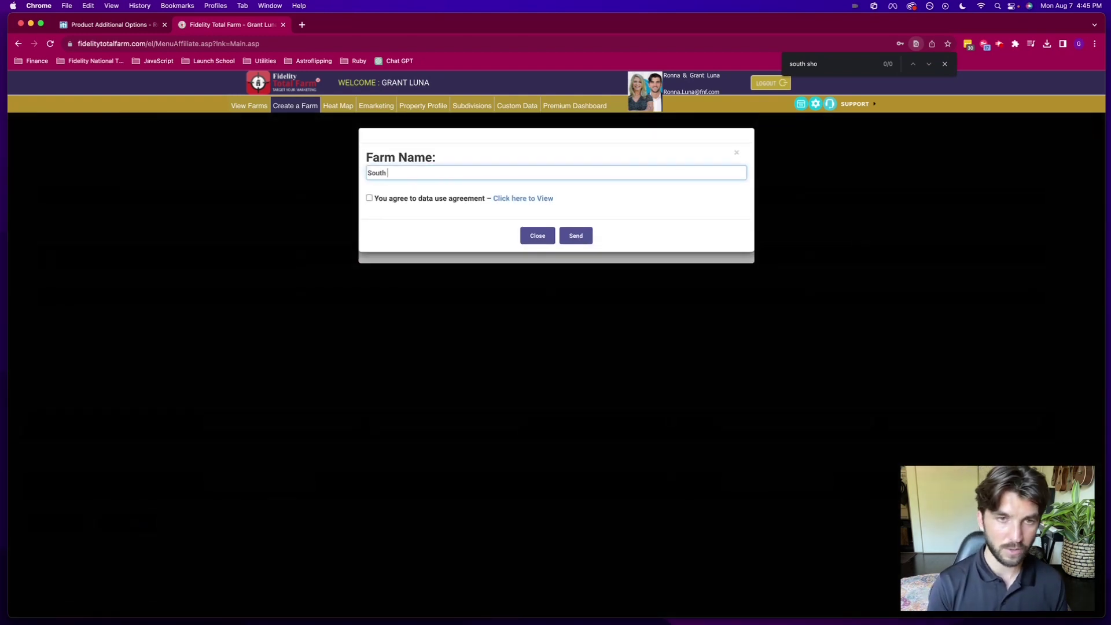
text(Shores Farm)
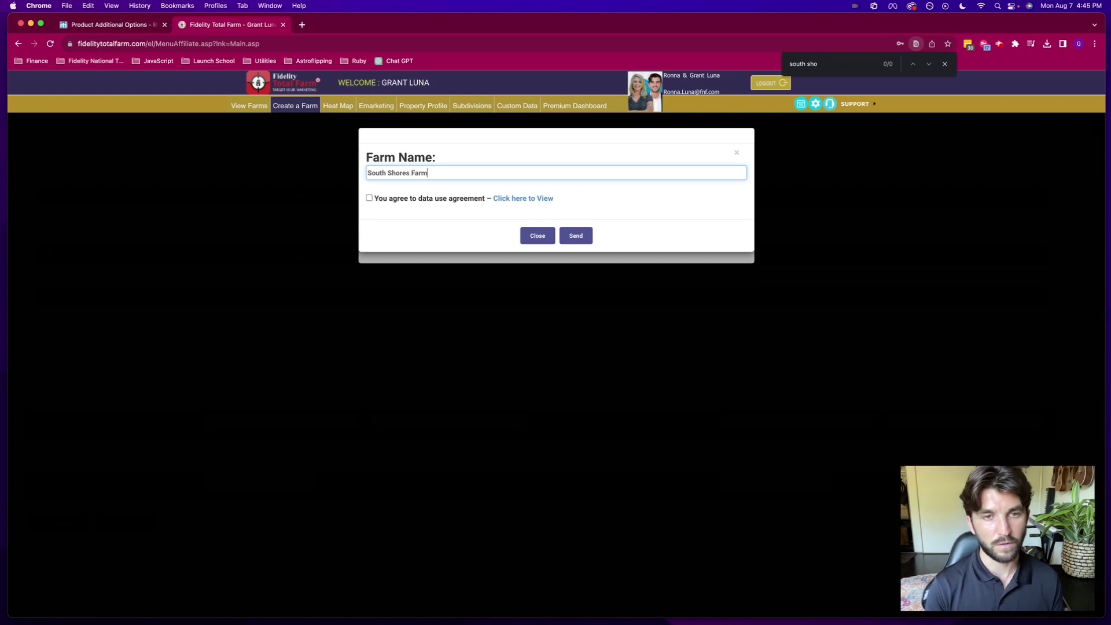
click(369, 198)
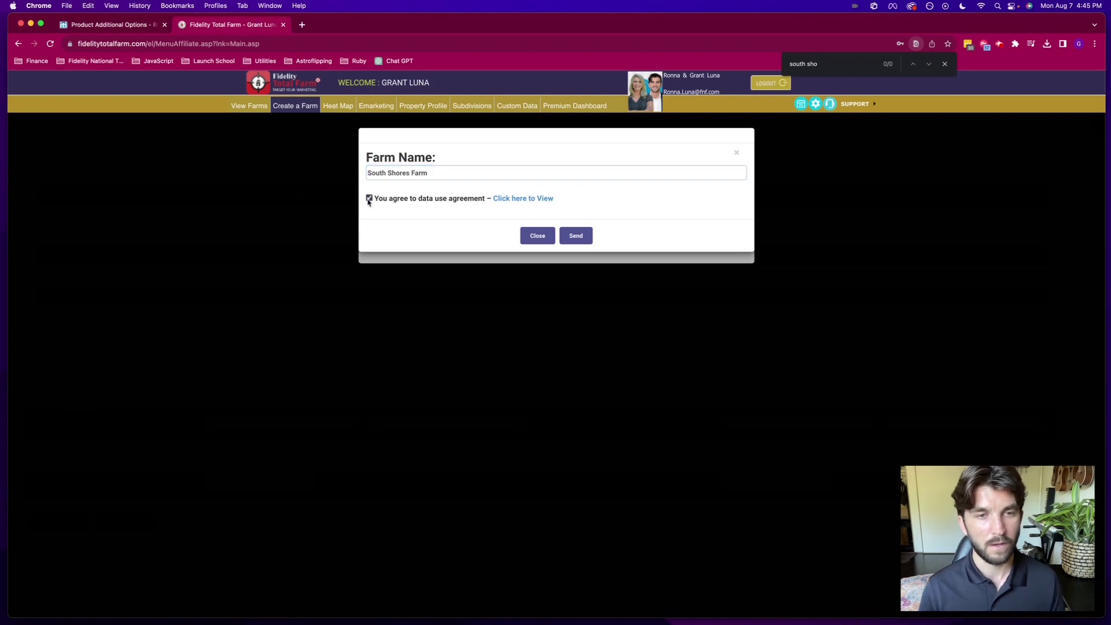
Submit the new farm, open South Shores Farm from the farm list and bring up its custom filters
click(581, 239)
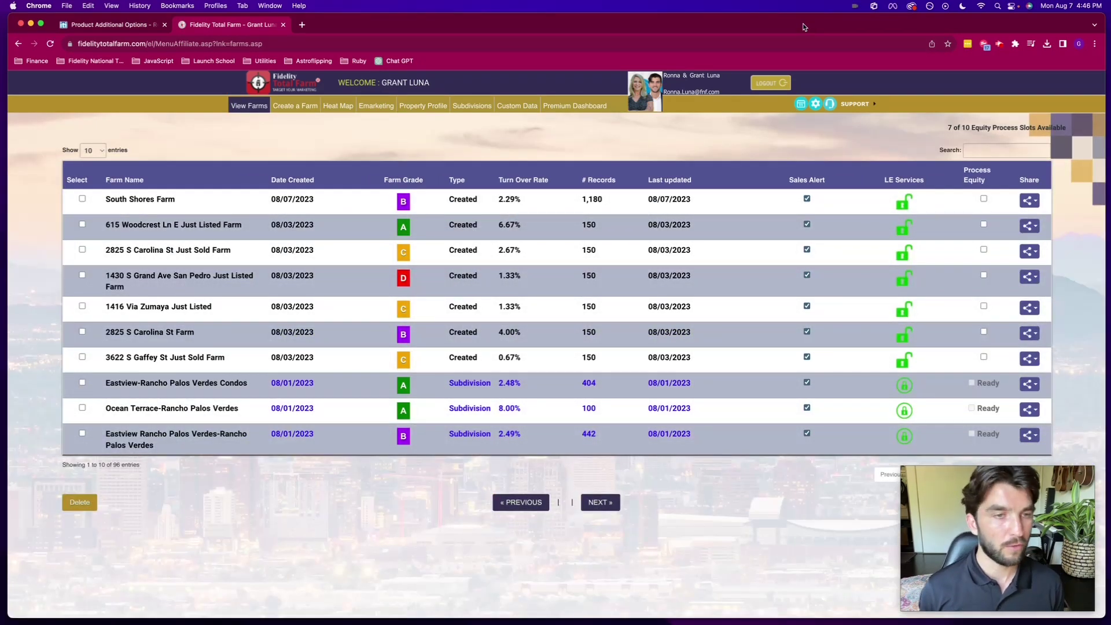
click(138, 201)
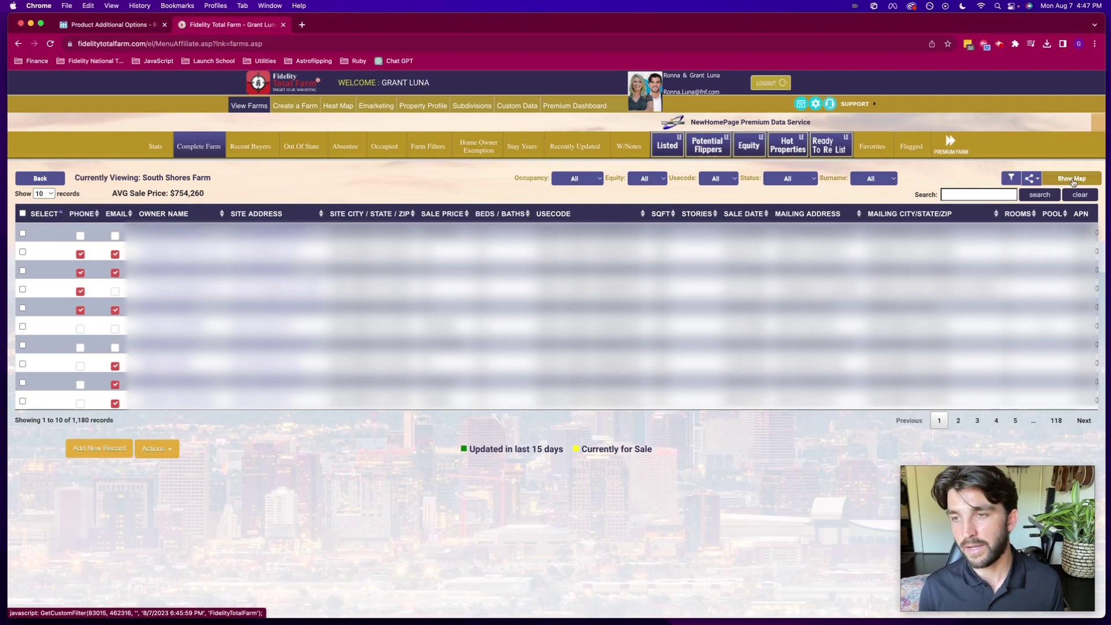
click(1013, 179)
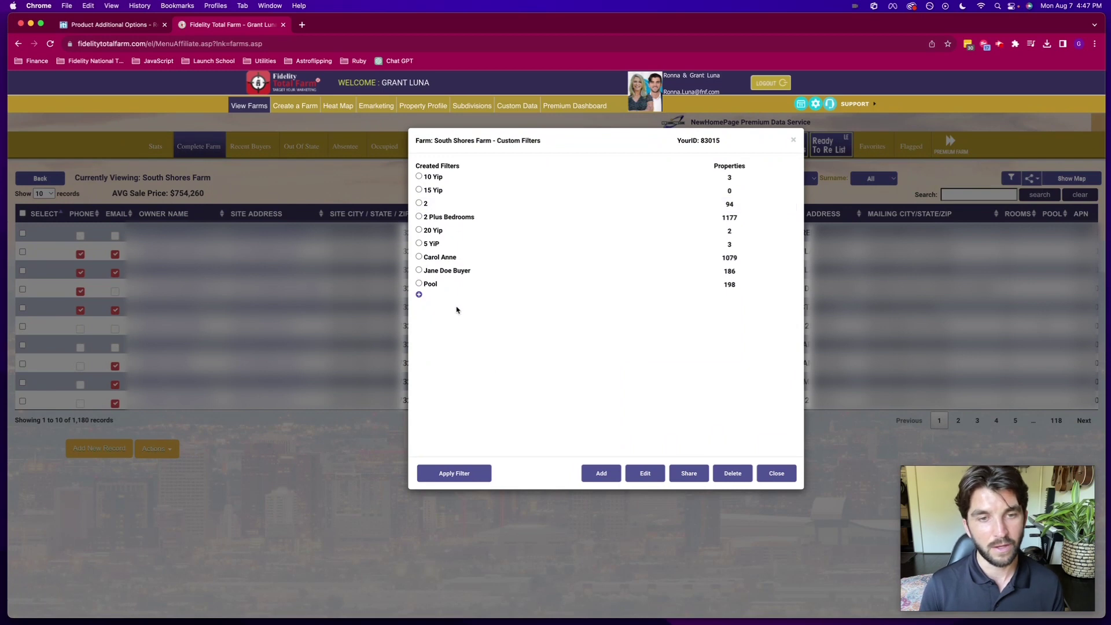
Add a custom filter named "South Shores Buyer Farm Filter"
click(419, 295)
click(501, 167)
text(S)
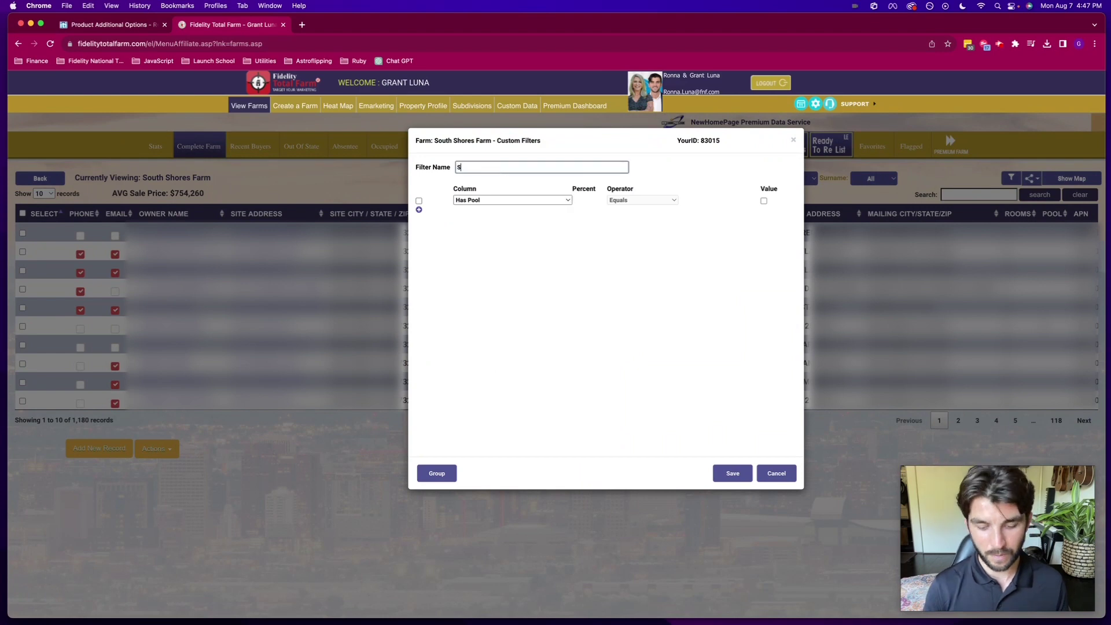
text(outh Shores Buyer F)
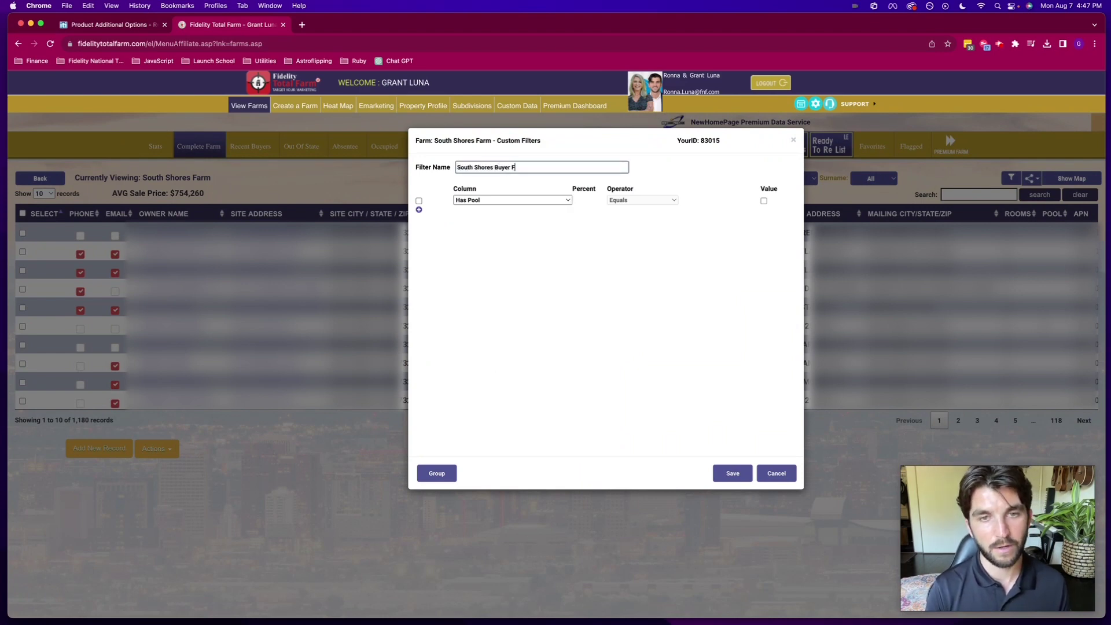
text(arm Filter)
Set the filter's first condition to Beds Greater Equals Than 3
click(419, 201)
click(498, 202)
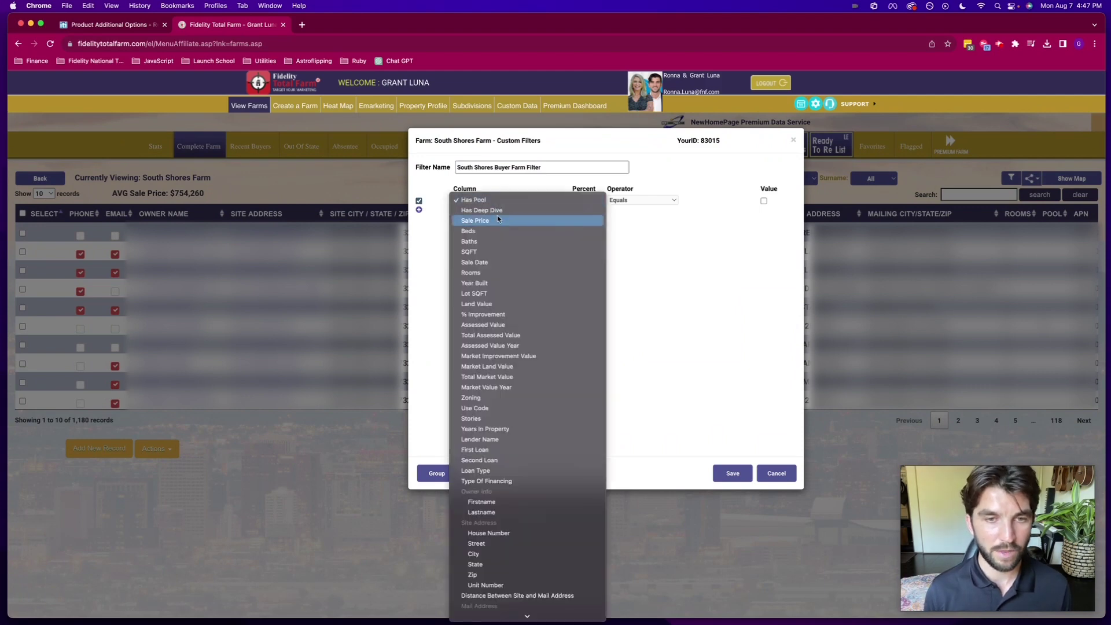
click(491, 231)
click(644, 200)
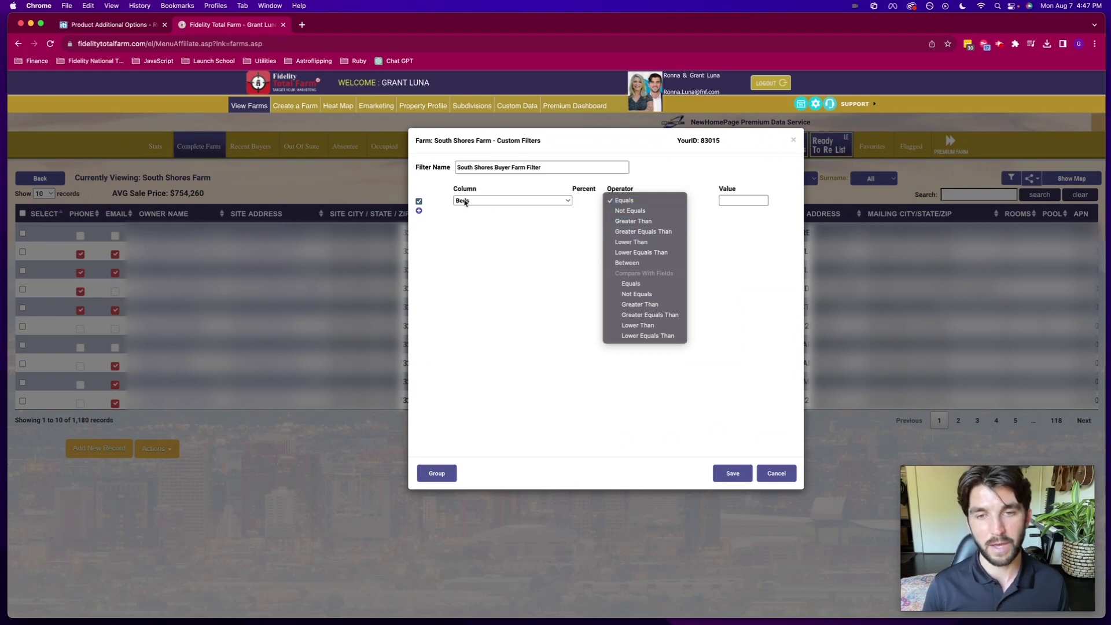
click(642, 231)
text(3)
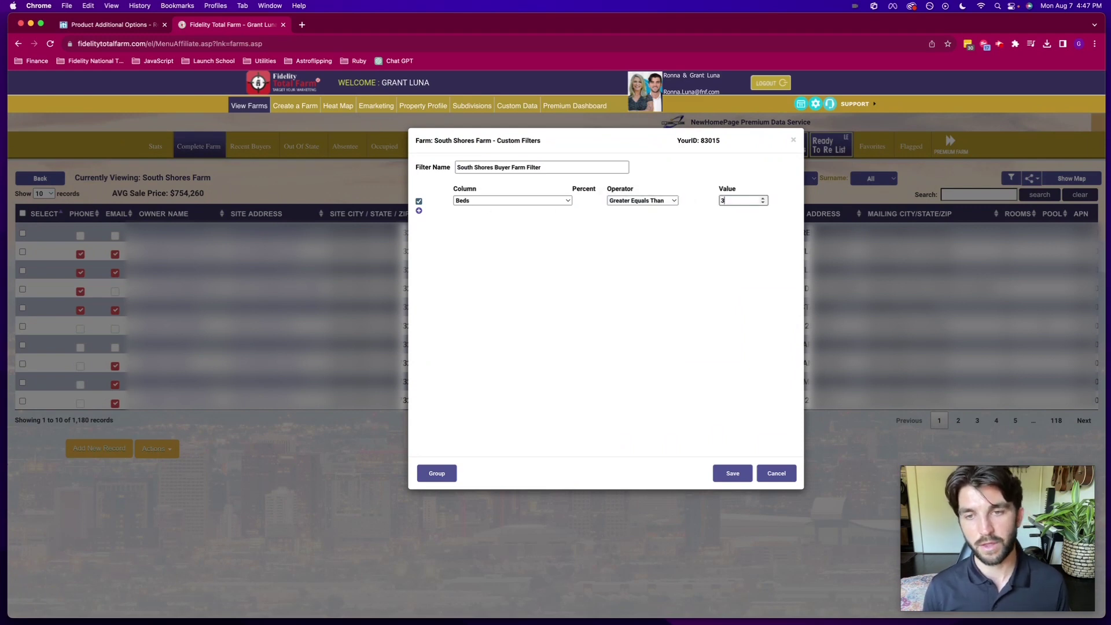
click(706, 229)
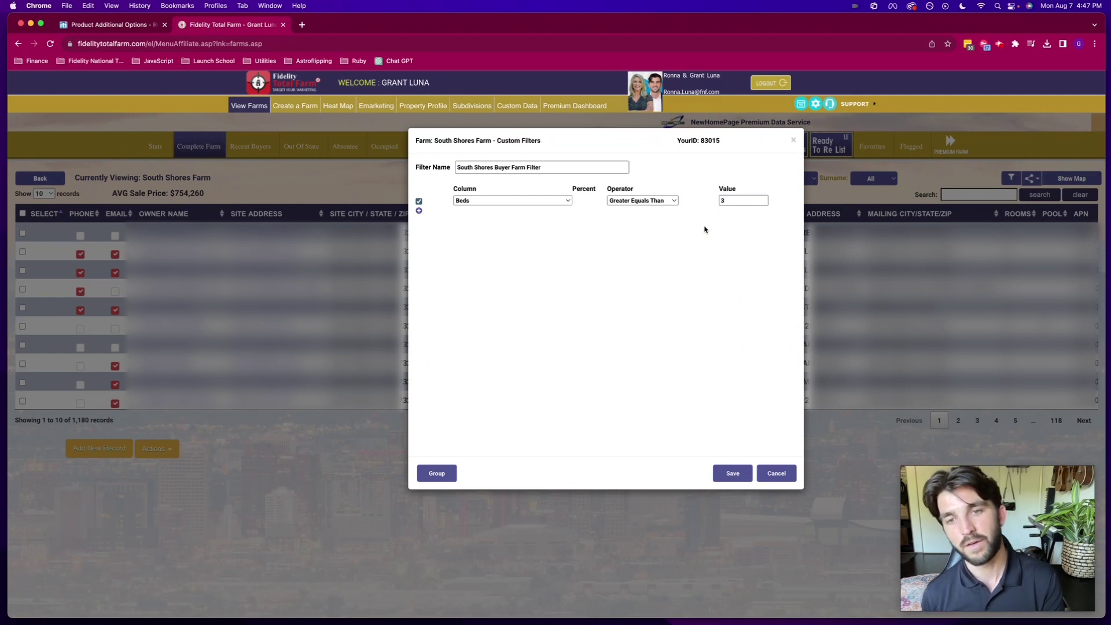
Add an And condition of SQFT Greater Equals Than 1600 and save the filter
click(419, 211)
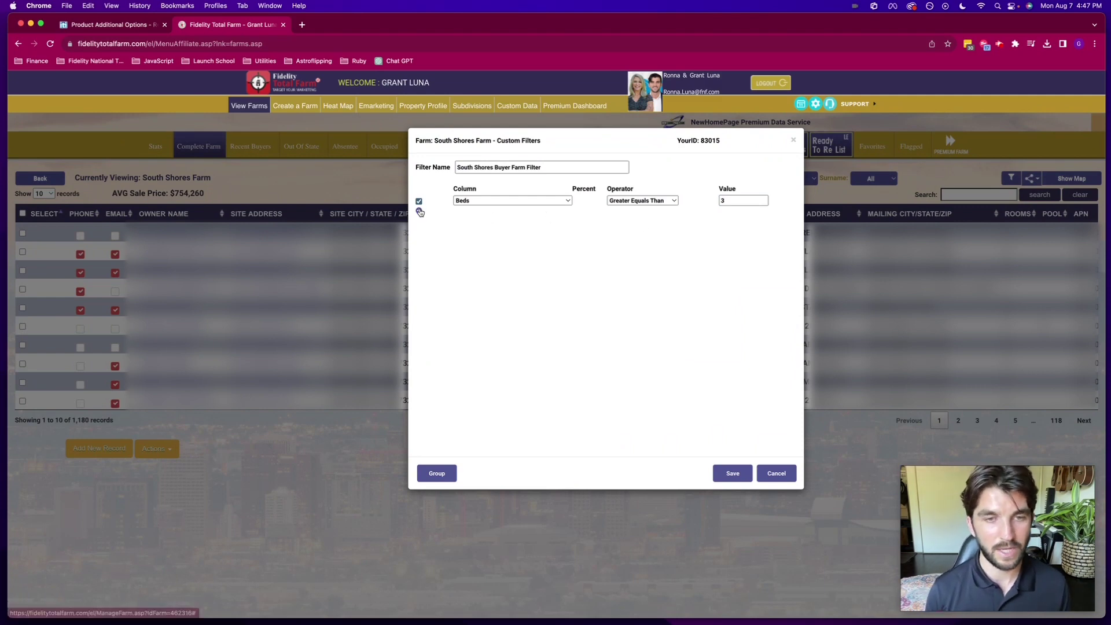
click(461, 214)
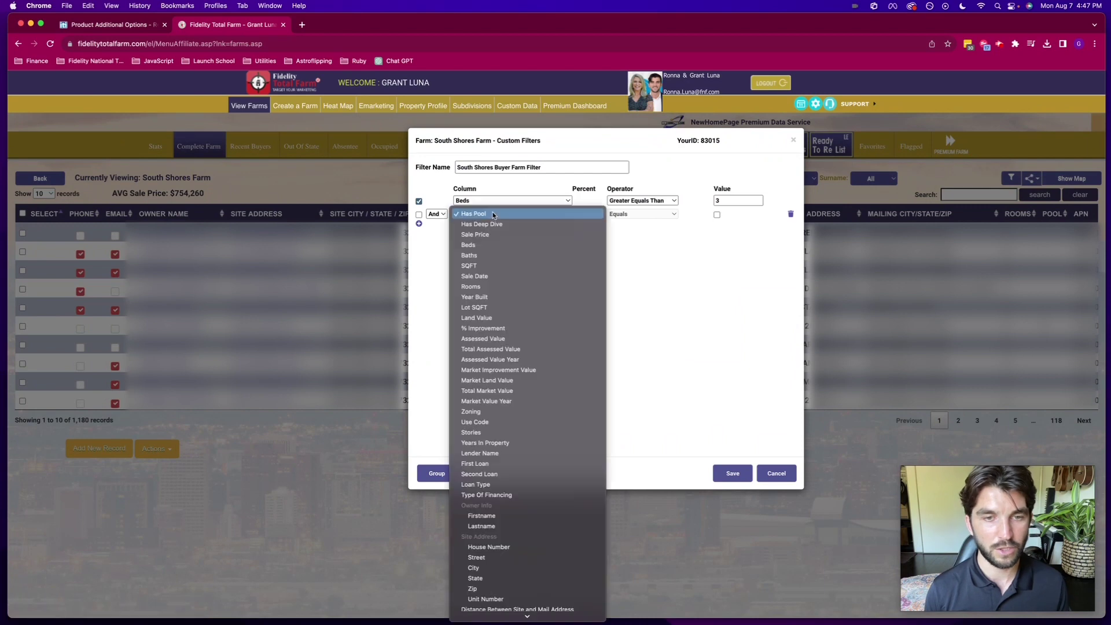
click(492, 266)
click(419, 214)
click(639, 214)
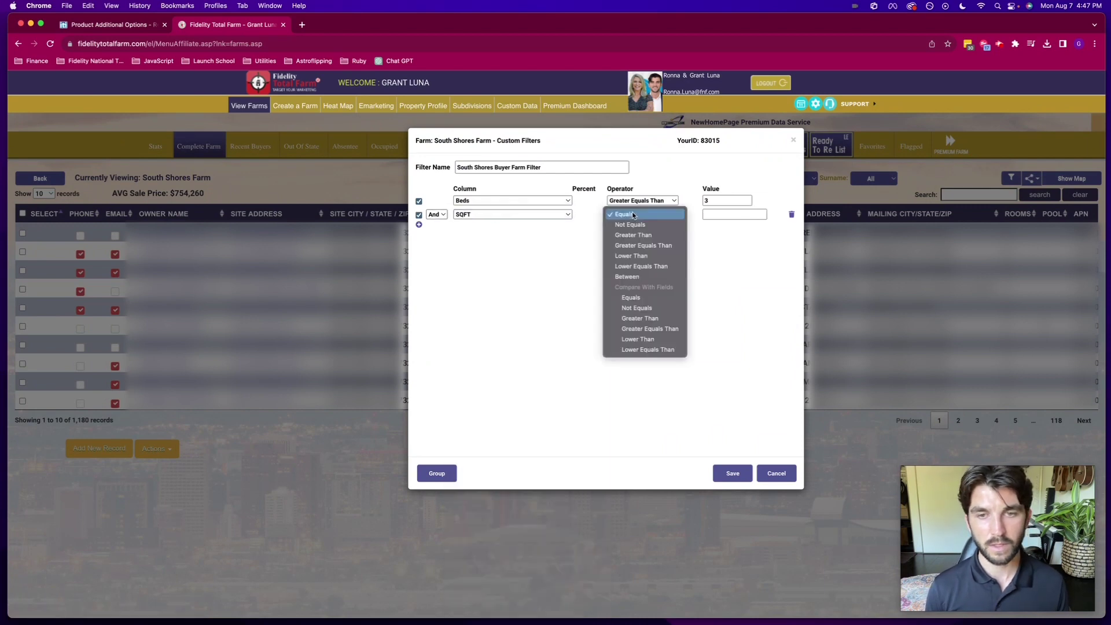
click(647, 245)
click(734, 215)
text(1600)
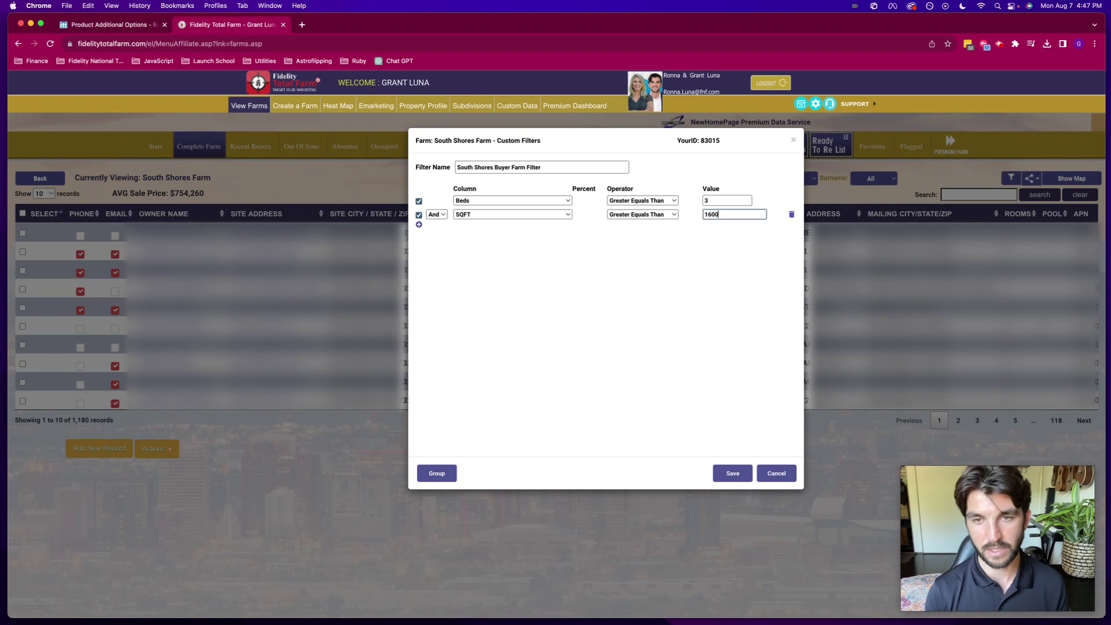
click(734, 474)
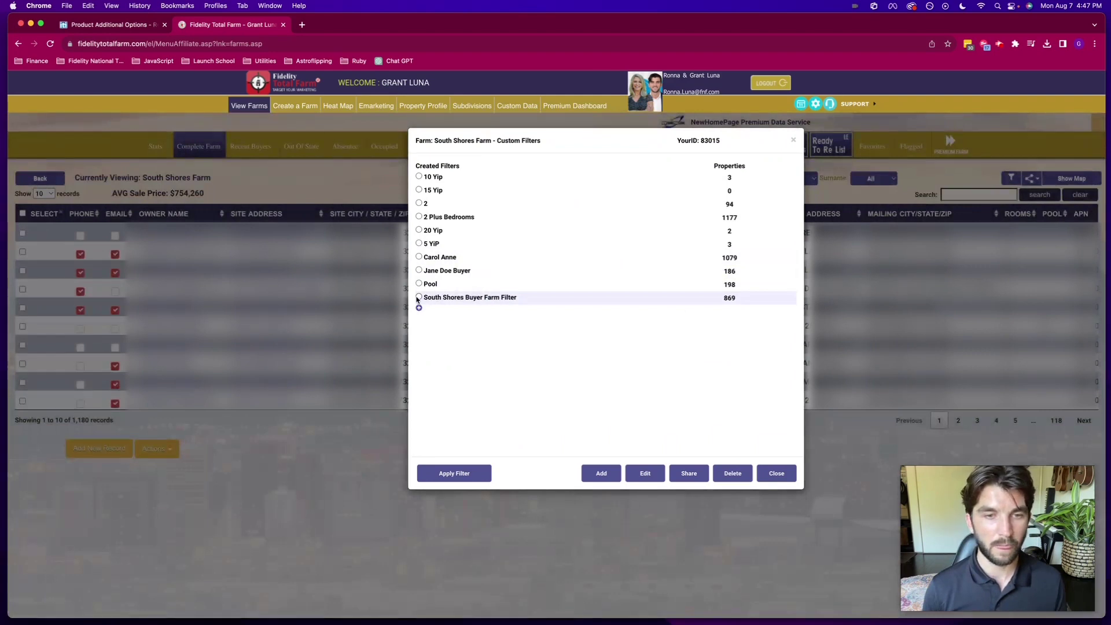
Edit South Shores Buyer Farm Filter to add an And condition of Baths Greater Equals Than 3, and save it
click(419, 298)
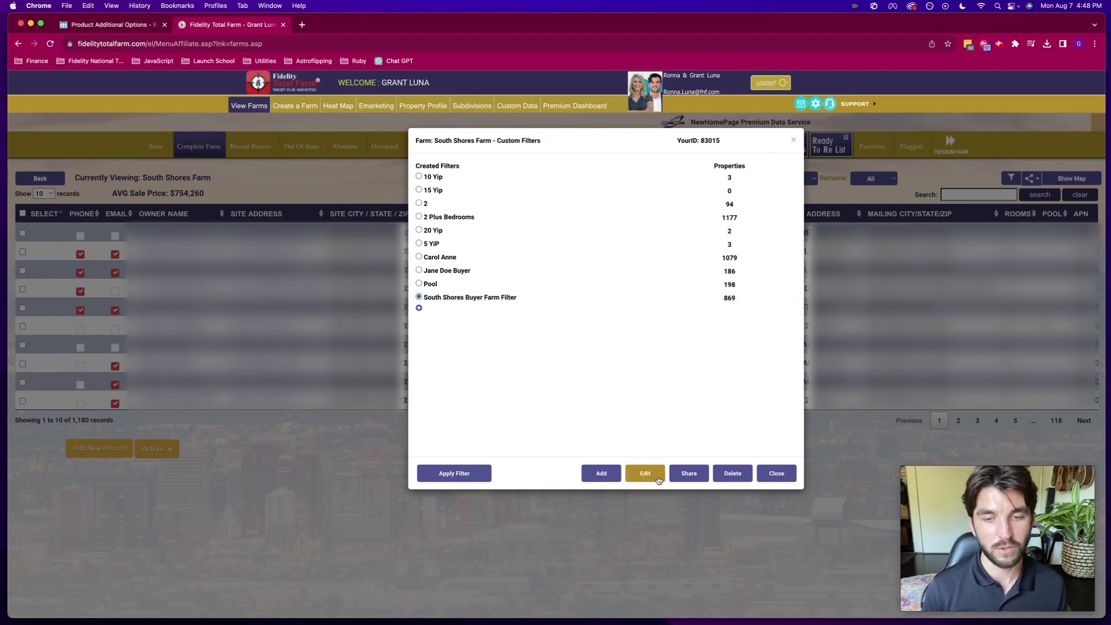
click(419, 297)
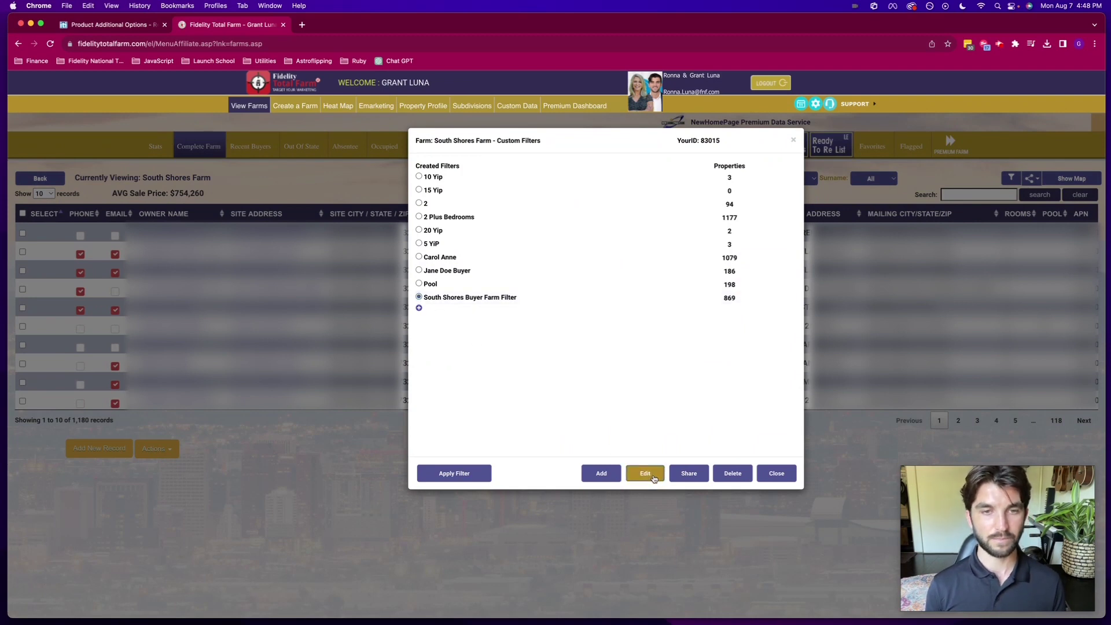
click(644, 473)
click(419, 227)
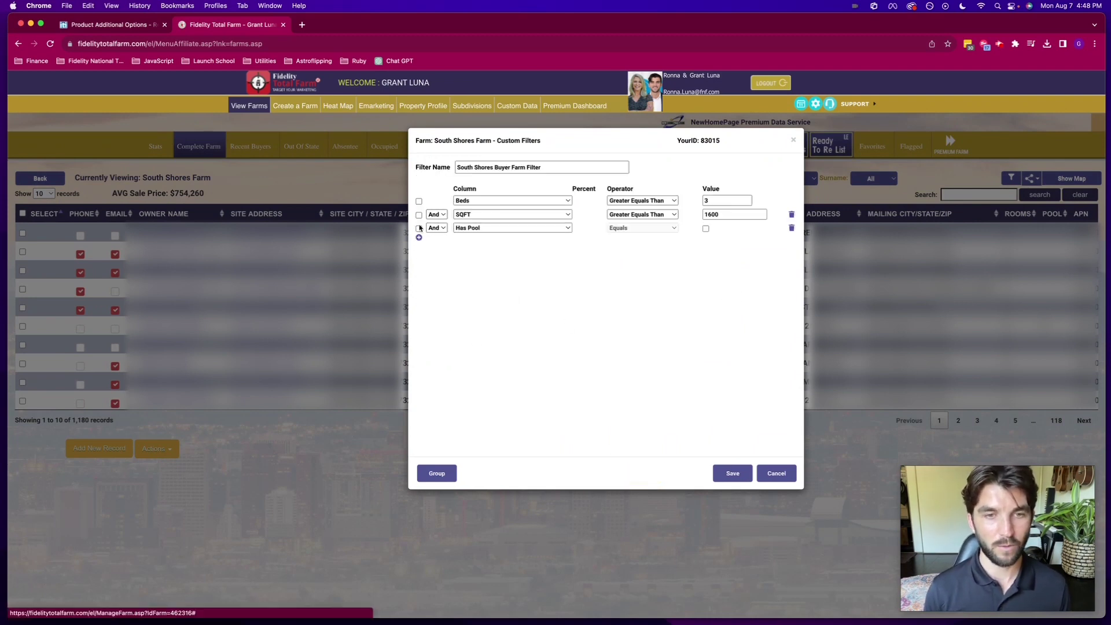
click(503, 227)
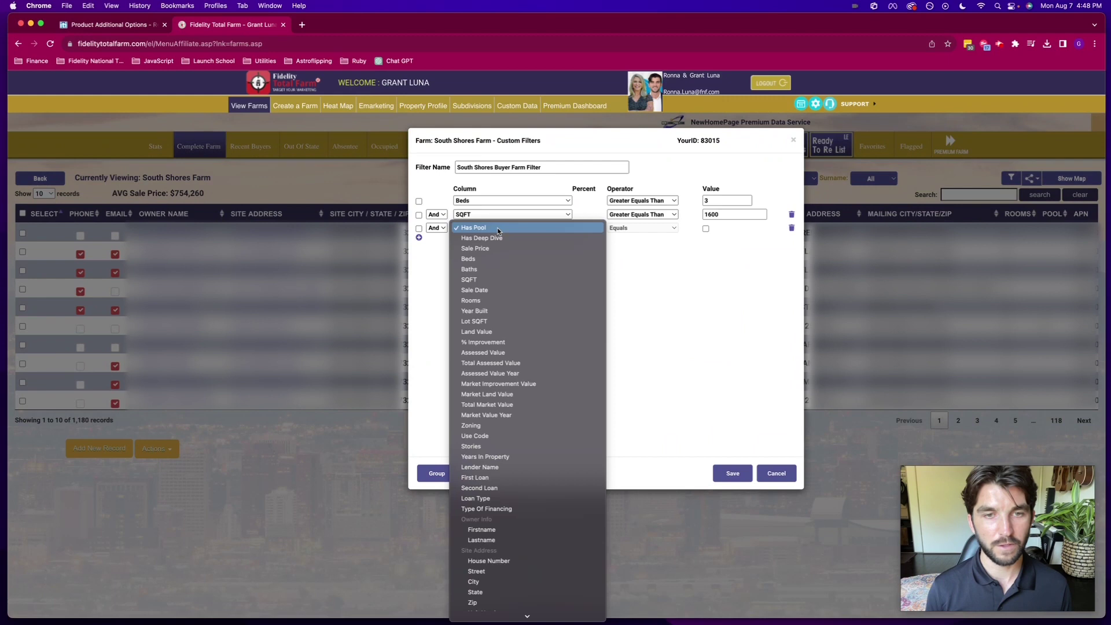
click(469, 269)
click(675, 228)
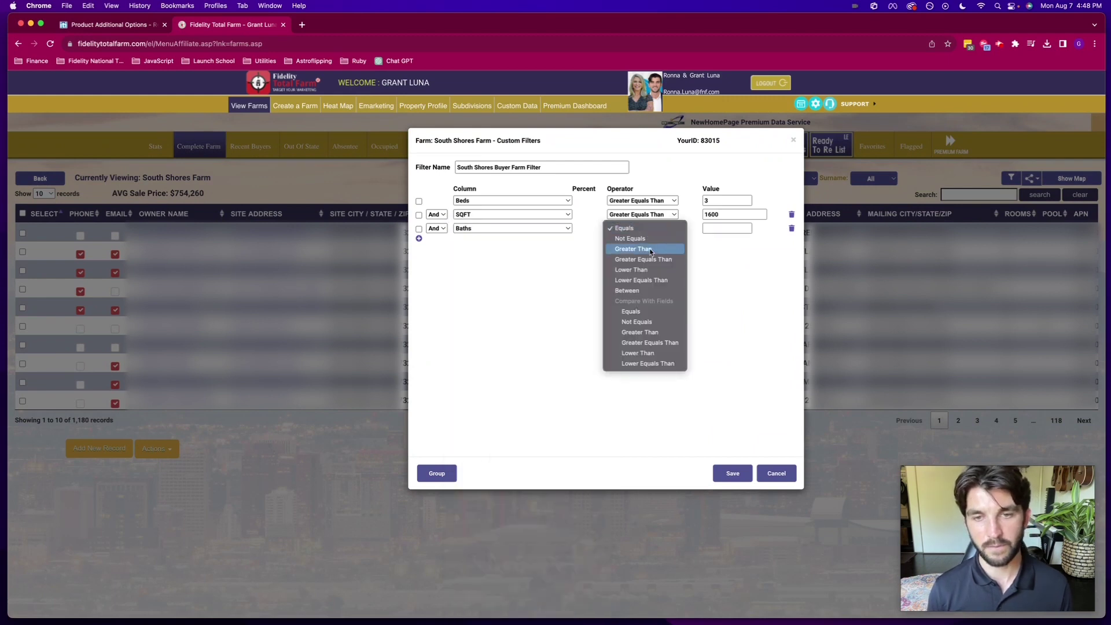
click(636, 258)
click(735, 474)
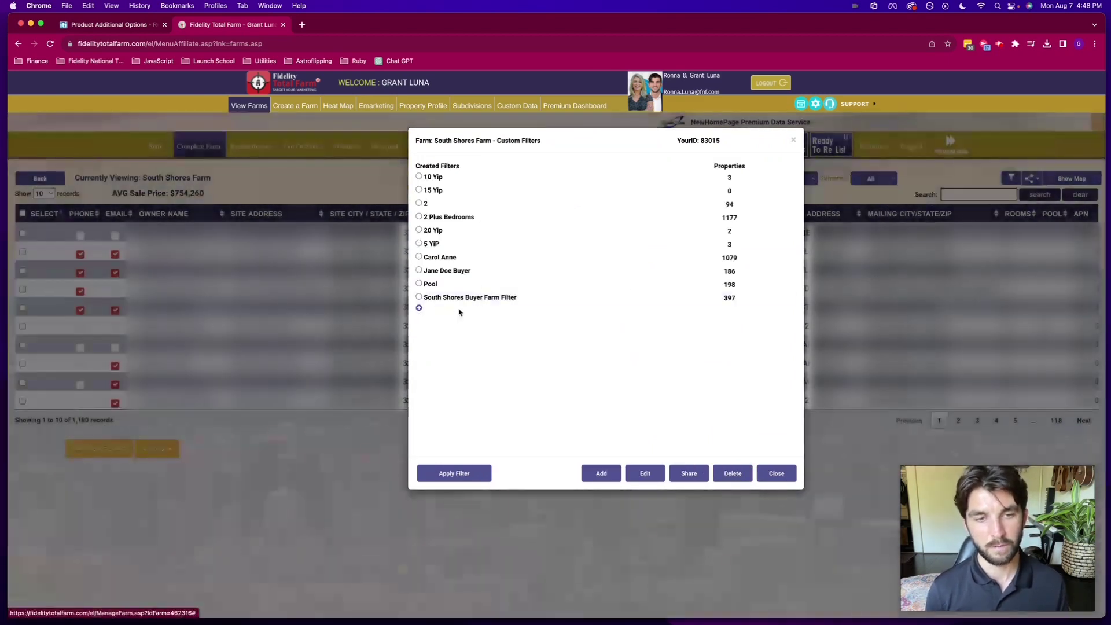
Reopen South Shores Buyer Farm Filter to review its beds, square footage and baths conditions, and save it again
click(419, 297)
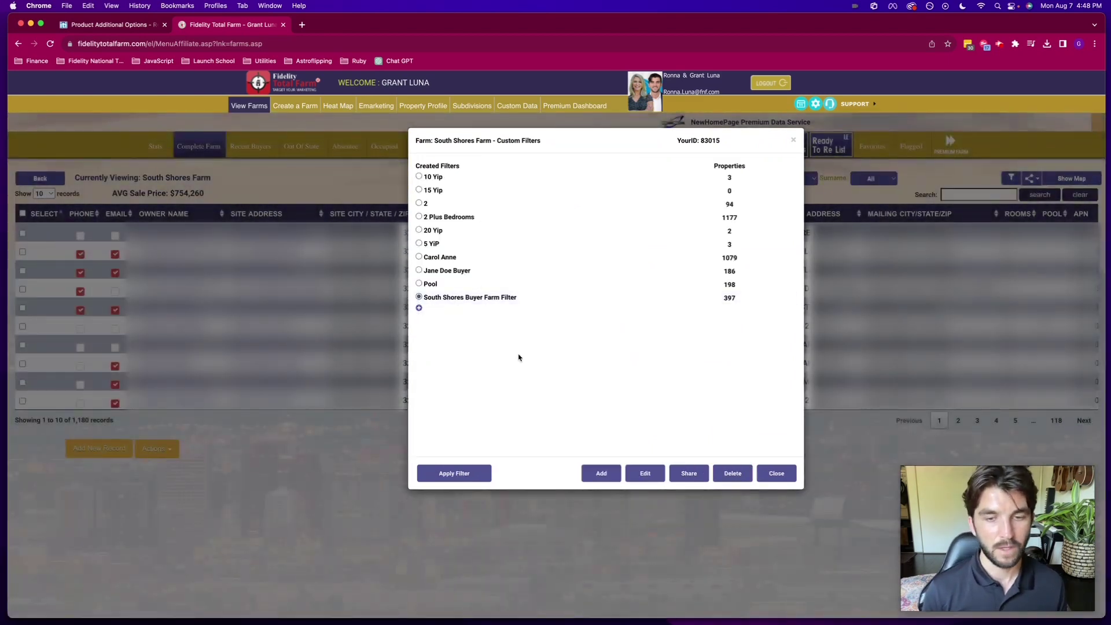
click(657, 468)
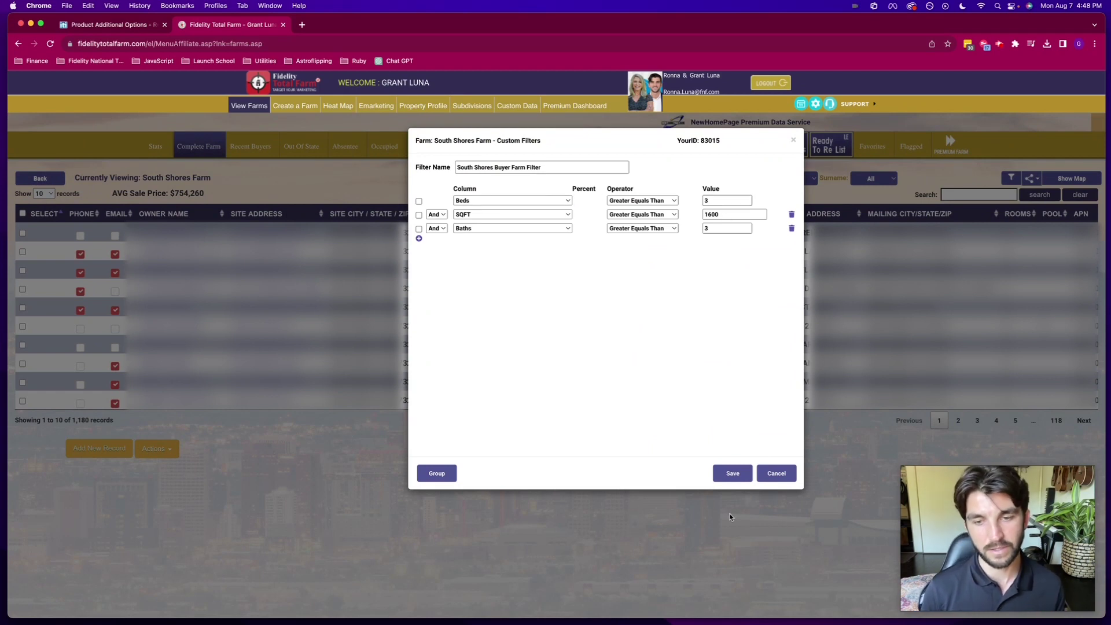
click(733, 473)
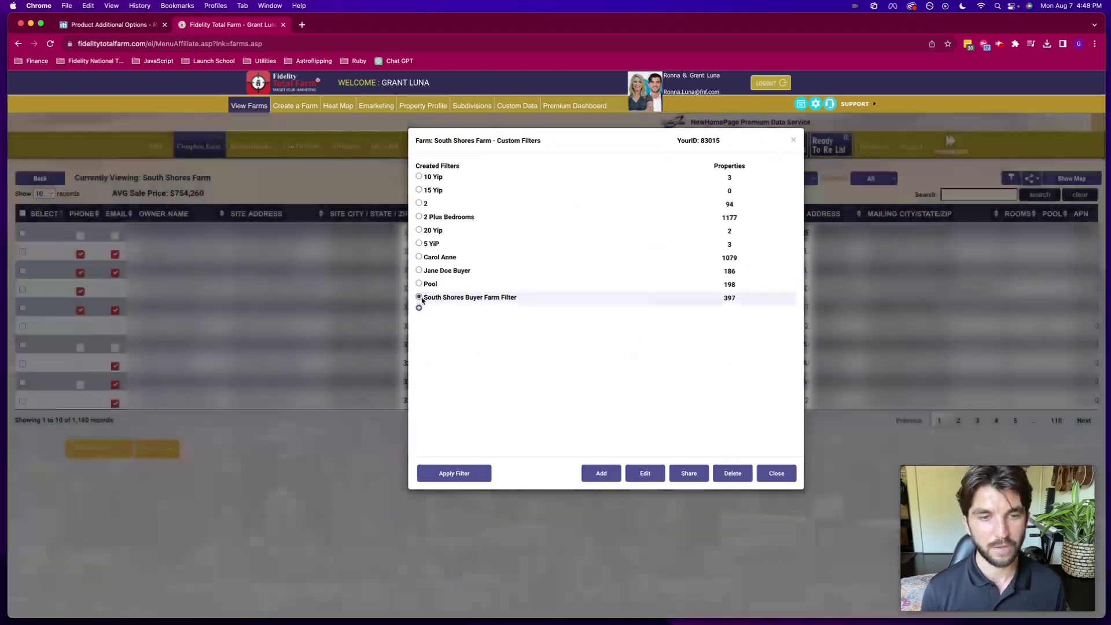
Apply South Shores Buyer Farm Filter to the farm's records
click(418, 297)
click(461, 477)
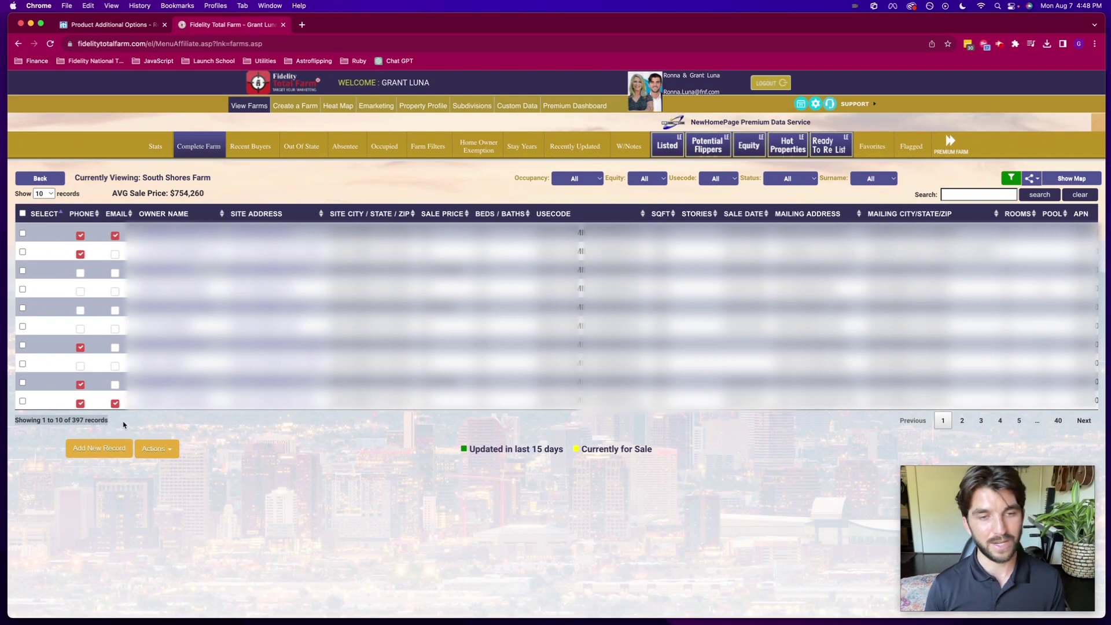
click(123, 424)
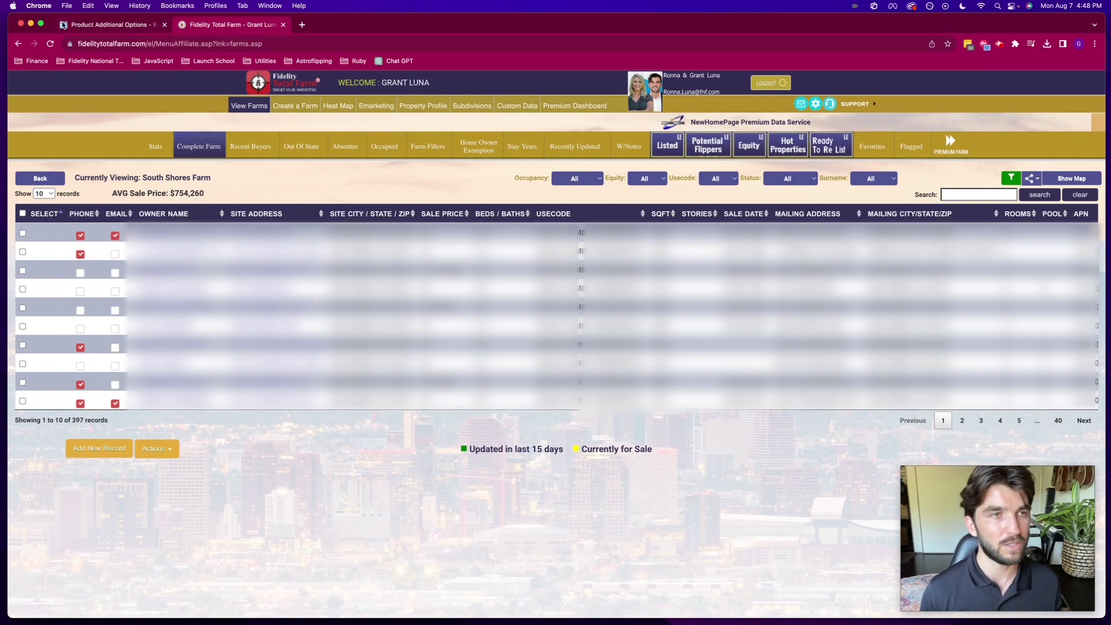
Check the mailing list upload page, and export the filtered farm records with Marketing Export Emails/Phones
click(90, 27)
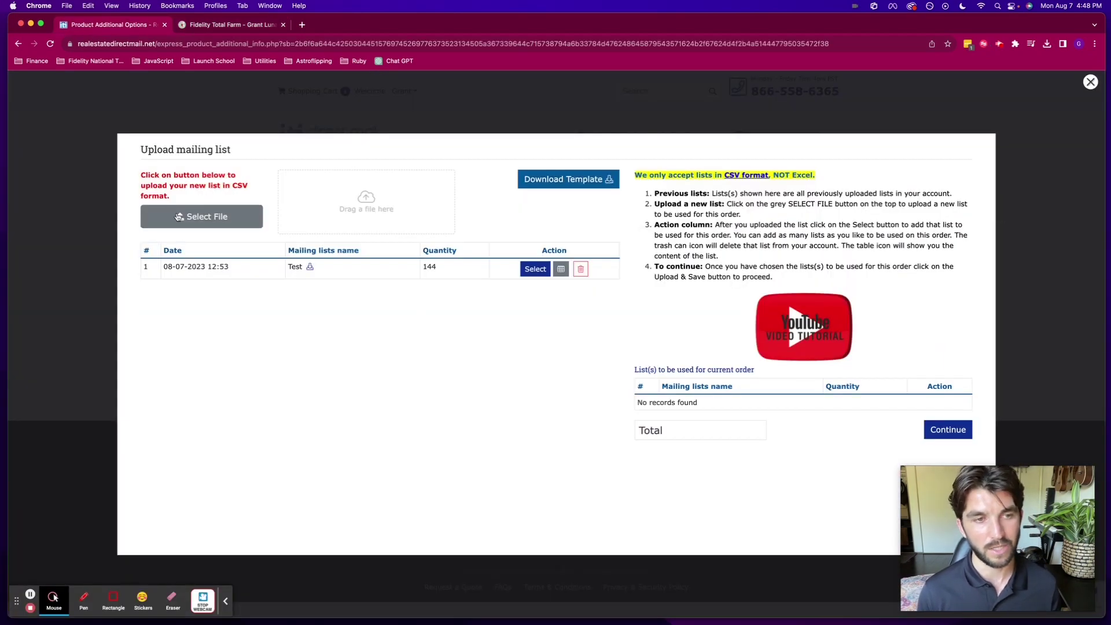
click(207, 25)
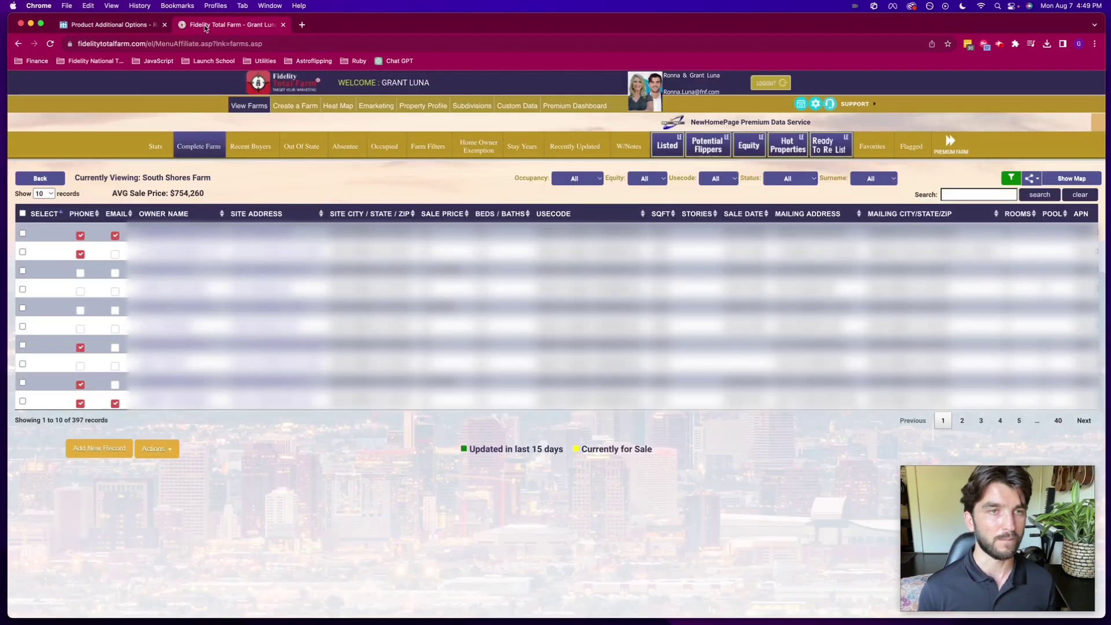
click(1039, 178)
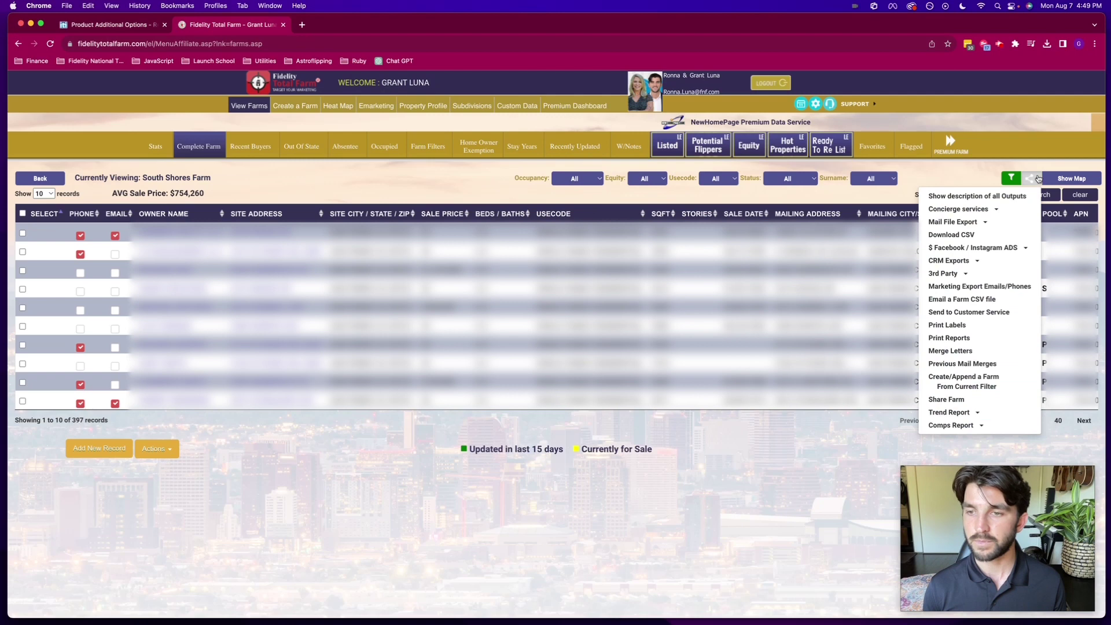
click(977, 288)
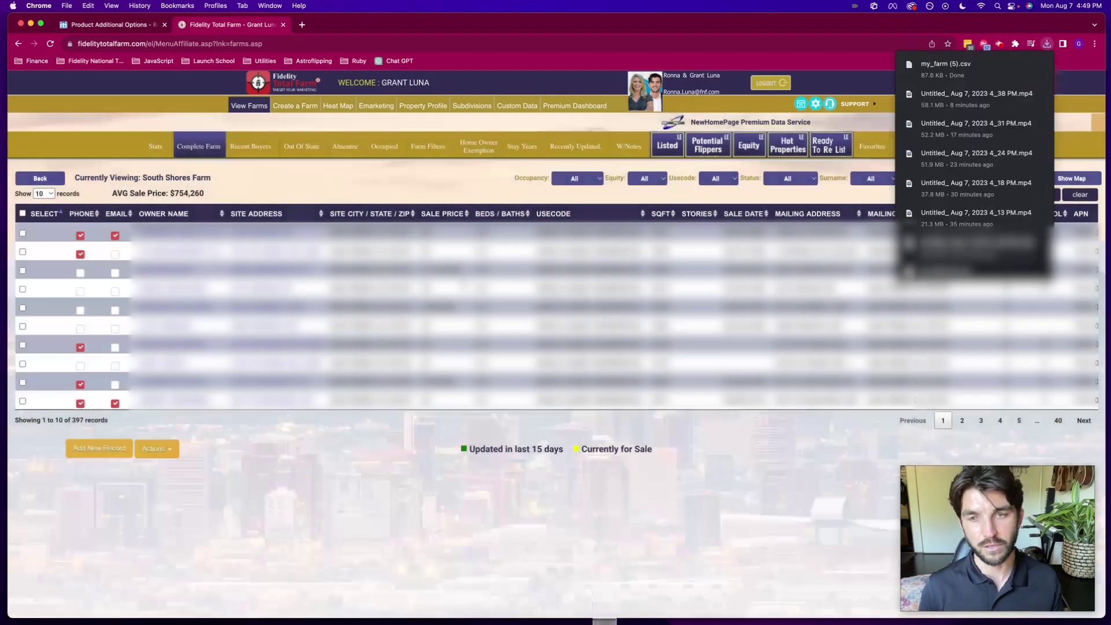
Switch to the Real Estate Direct Mail order and upload my_farm (5).csv from Downloads as the mailing list
click(98, 23)
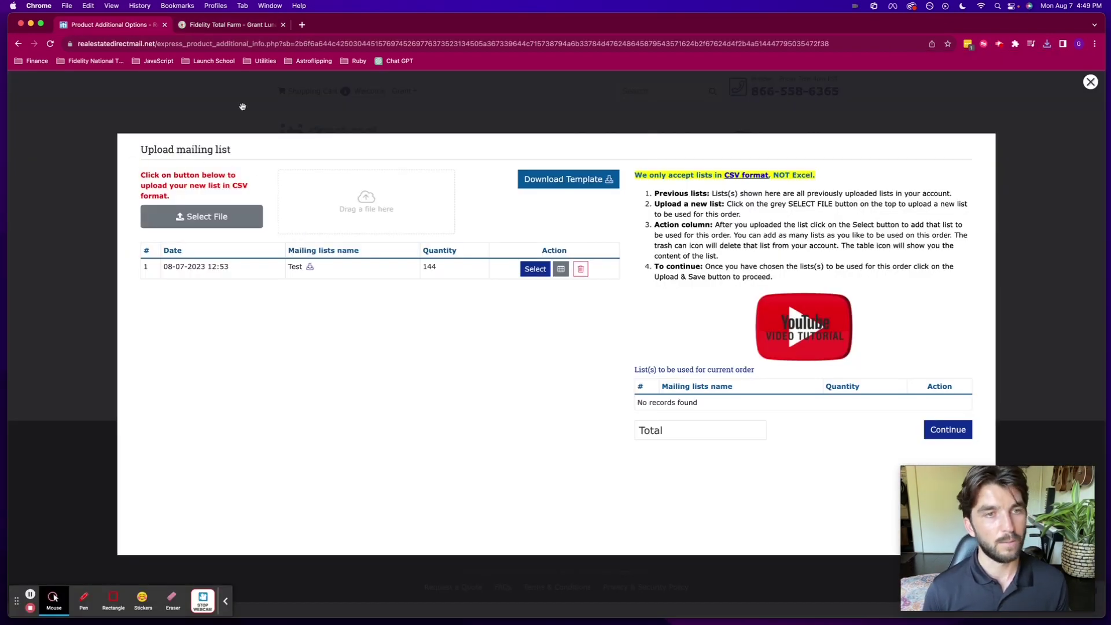
click(195, 220)
click(409, 270)
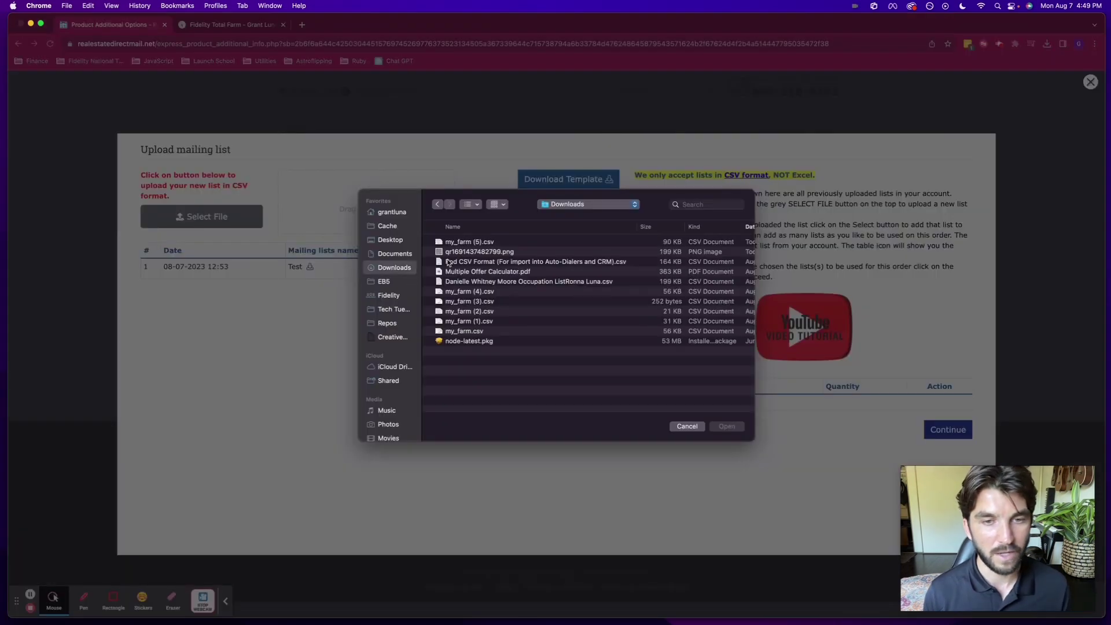
click(474, 242)
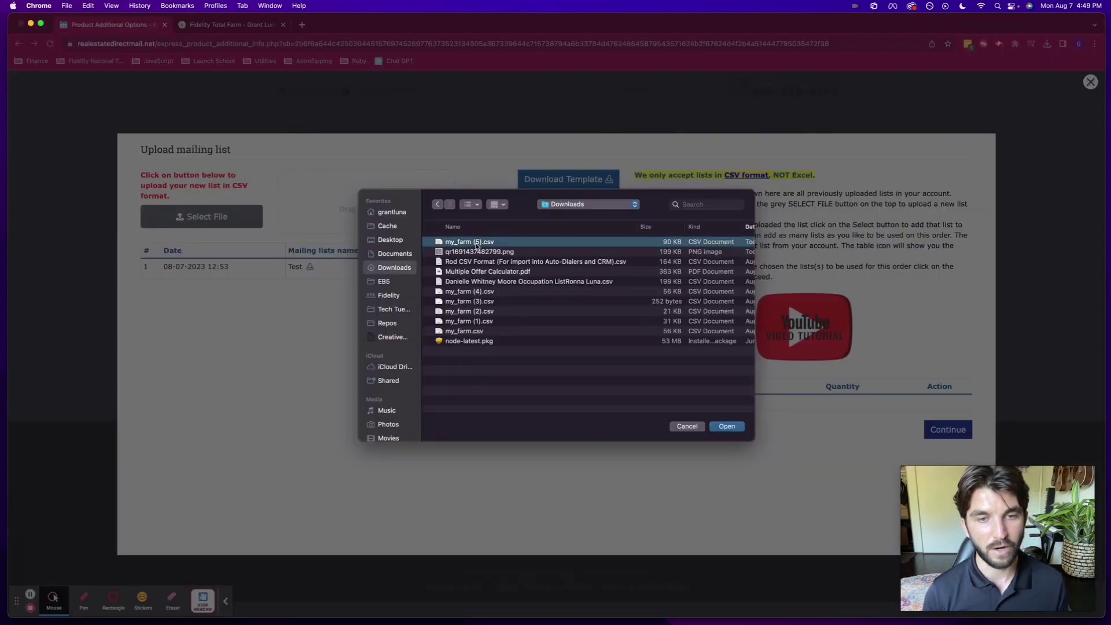
double_click(476, 243)
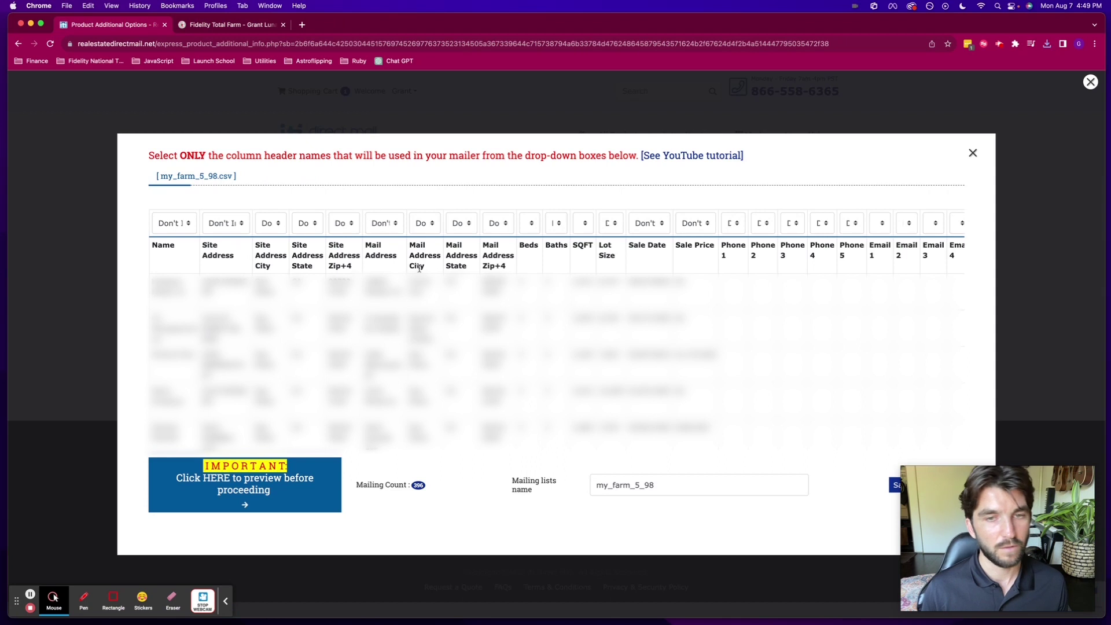
Look over the uploaded list's columns and the header name choices for the Mail Address column
scroll(450, 267, right, 1)
scroll(450, 267, left, 1)
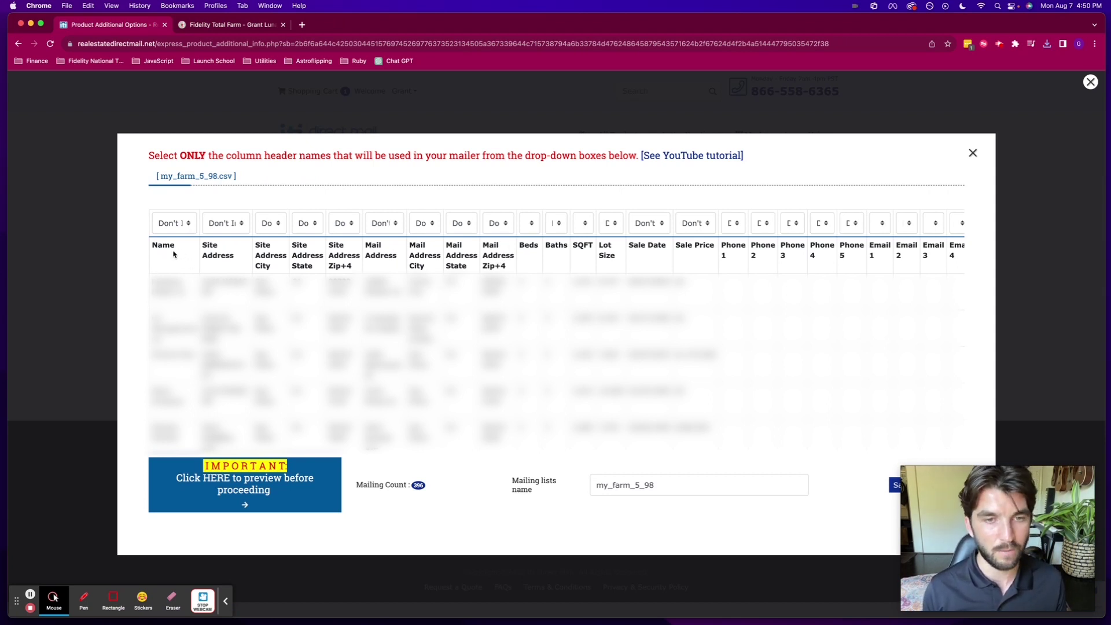
click(392, 223)
click(391, 223)
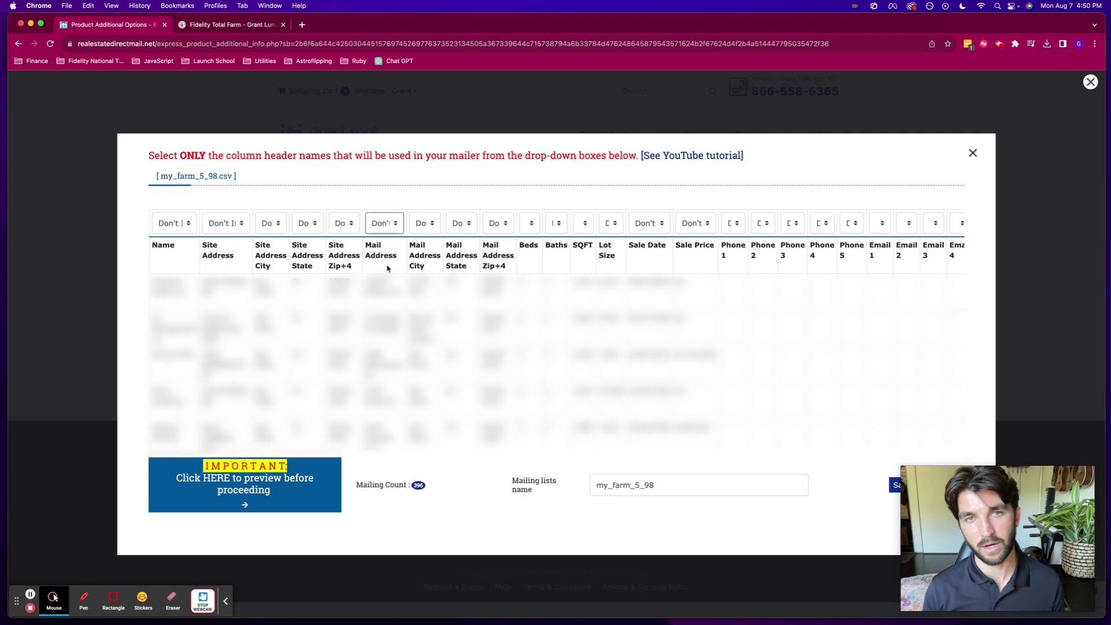
Map the Mail Address column of the uploaded list to the address header name
click(387, 224)
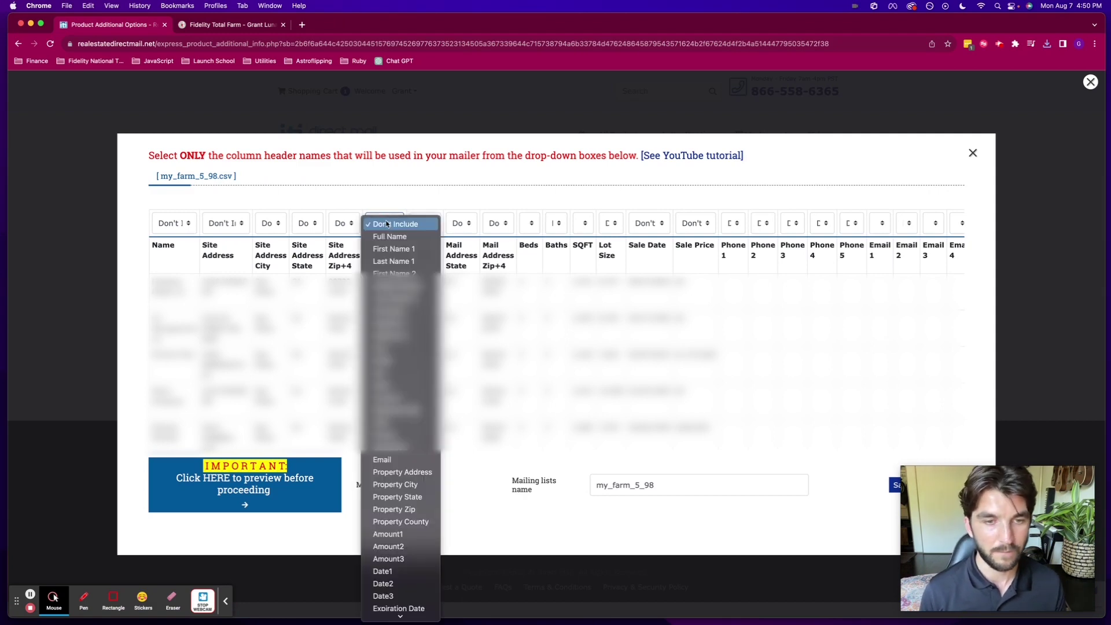
click(387, 224)
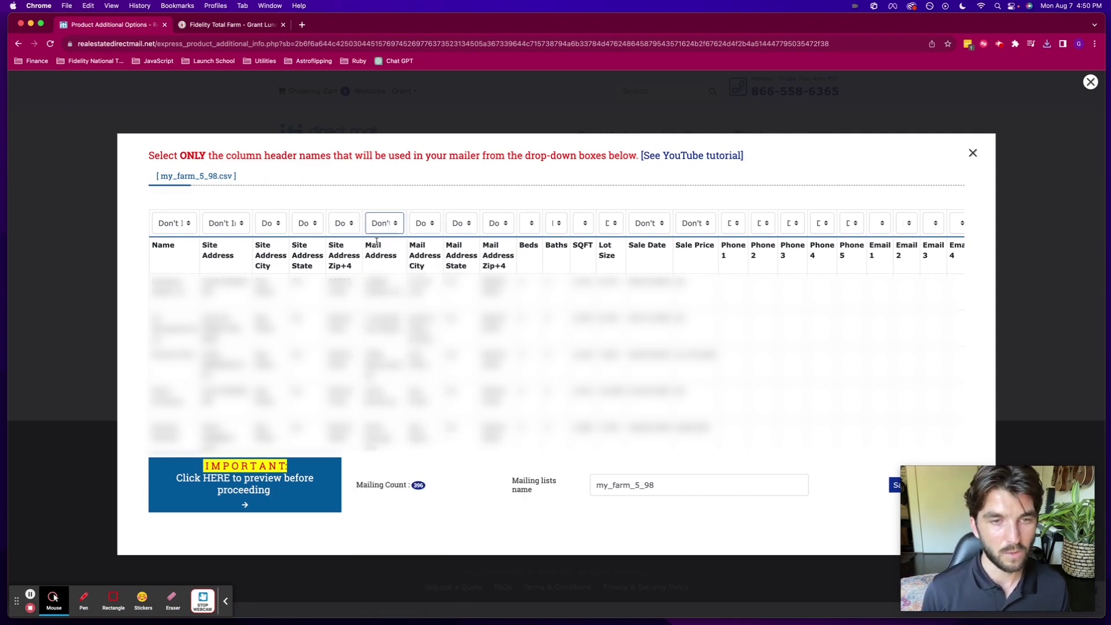
click(384, 223)
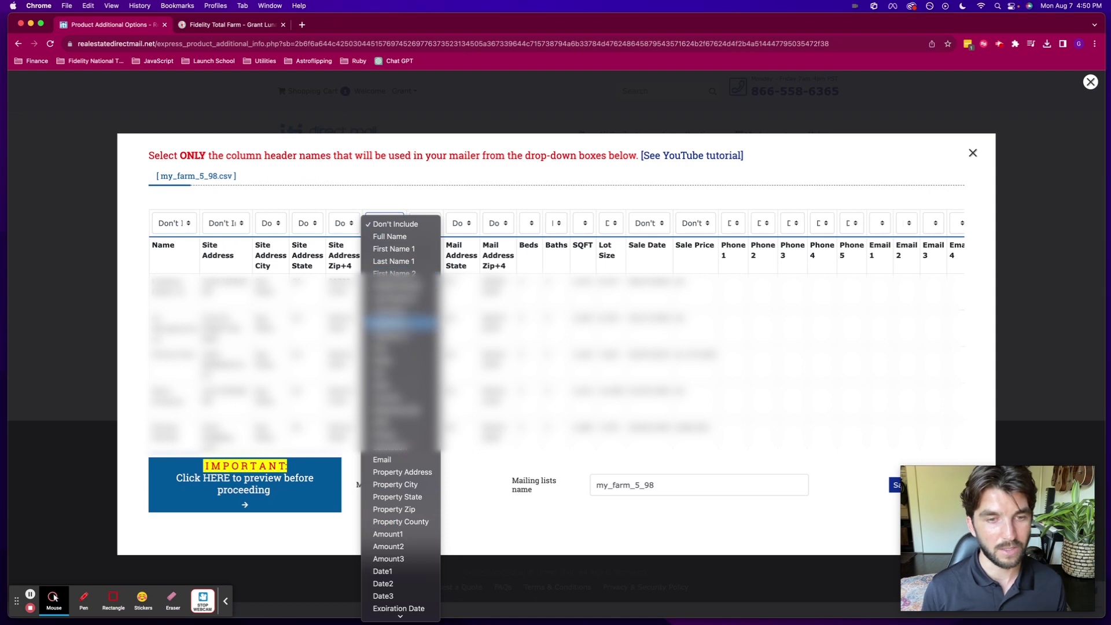
click(399, 323)
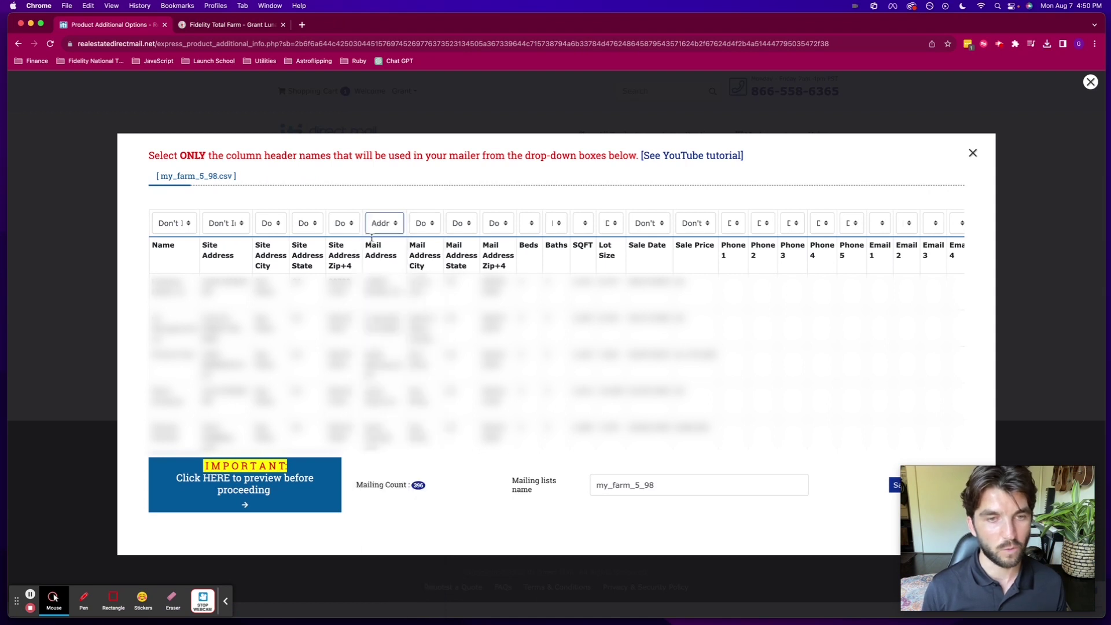
Map the Mail Address City, Mail Address State and Mail Address Zip+4 columns to the city, state and zip headers
click(422, 223)
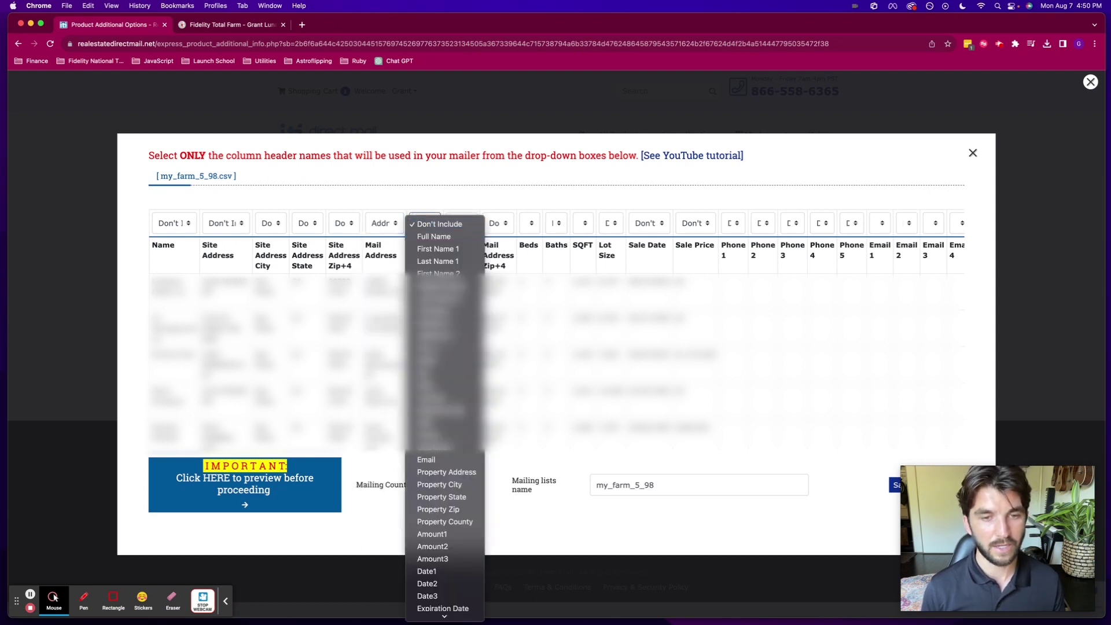
click(443, 347)
click(466, 230)
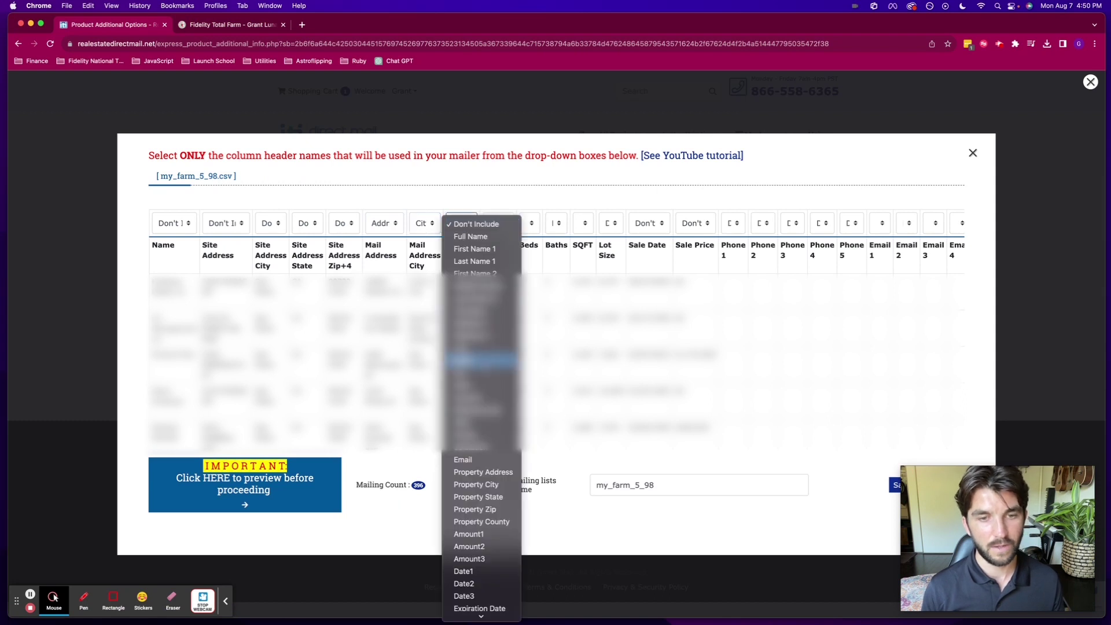
click(481, 359)
click(502, 229)
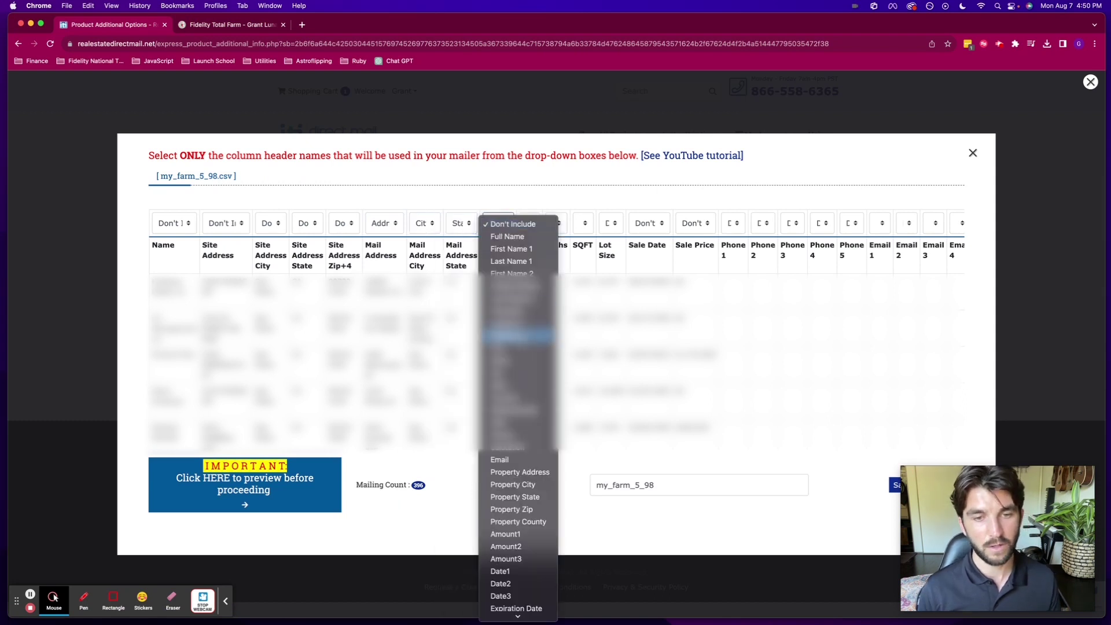
click(509, 385)
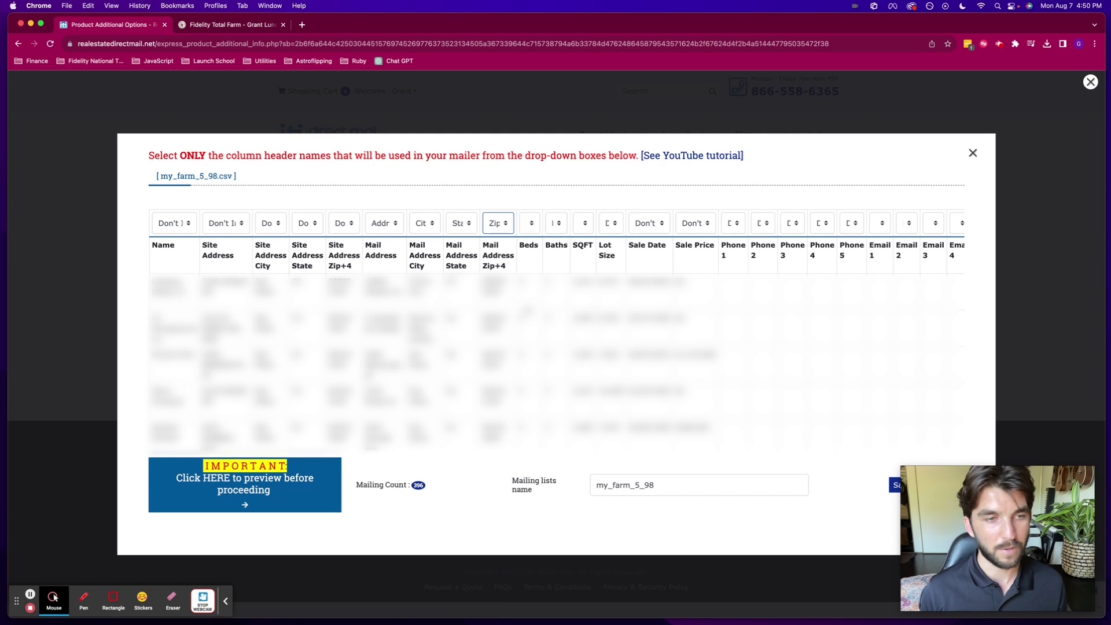
Map the Name column to Full Name and check the remaining columns of the list
click(176, 220)
click(178, 236)
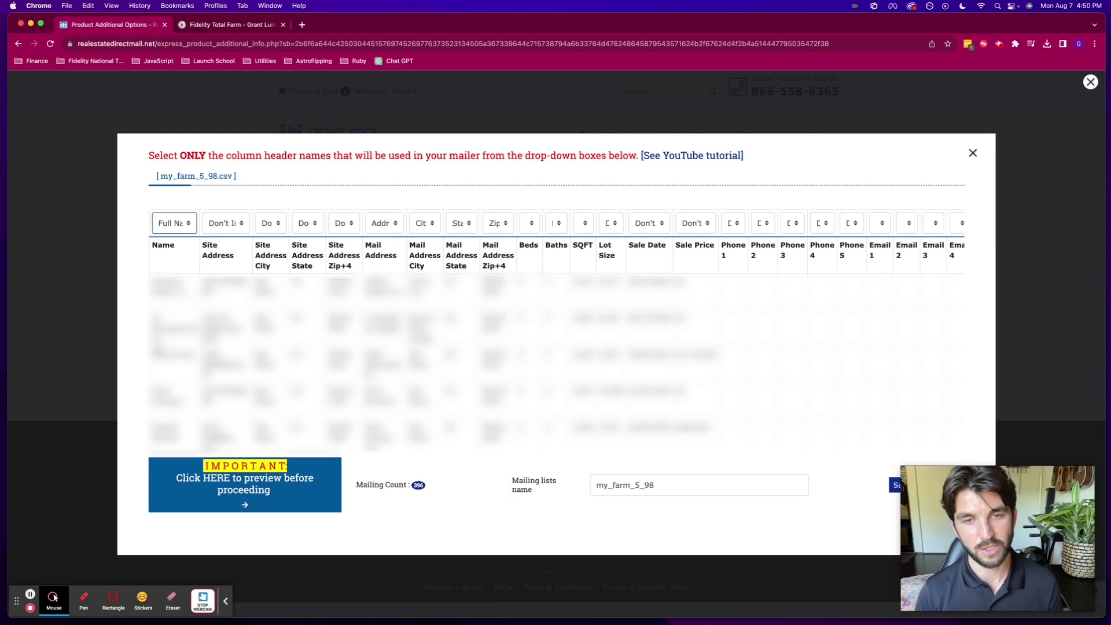
scroll(544, 371, right, 3)
scroll(556, 332, right, 5)
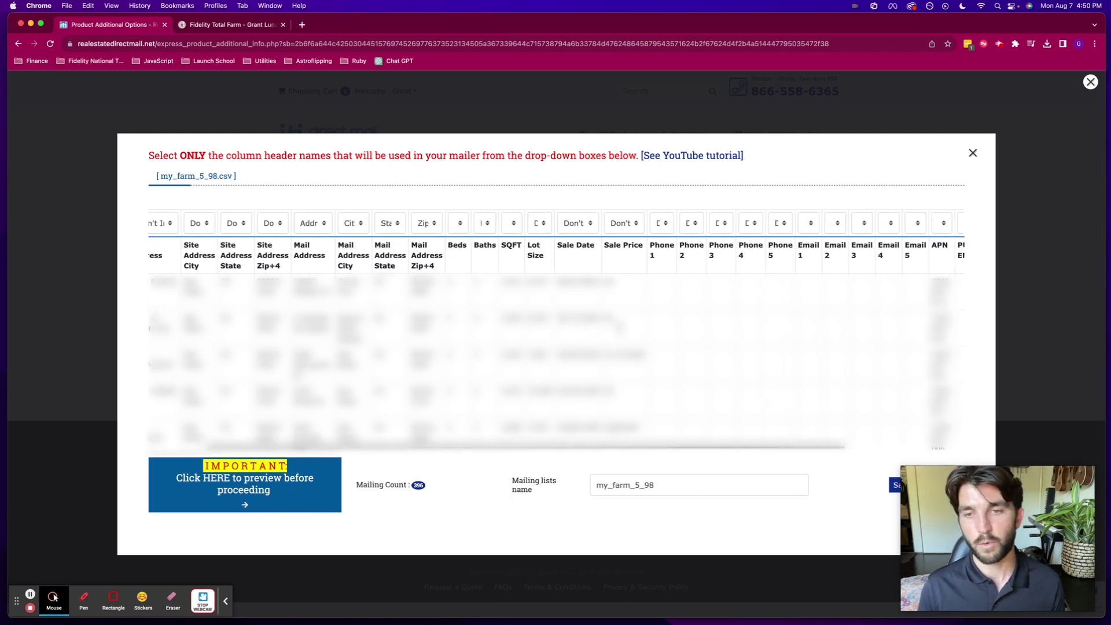
scroll(556, 332, left, 8)
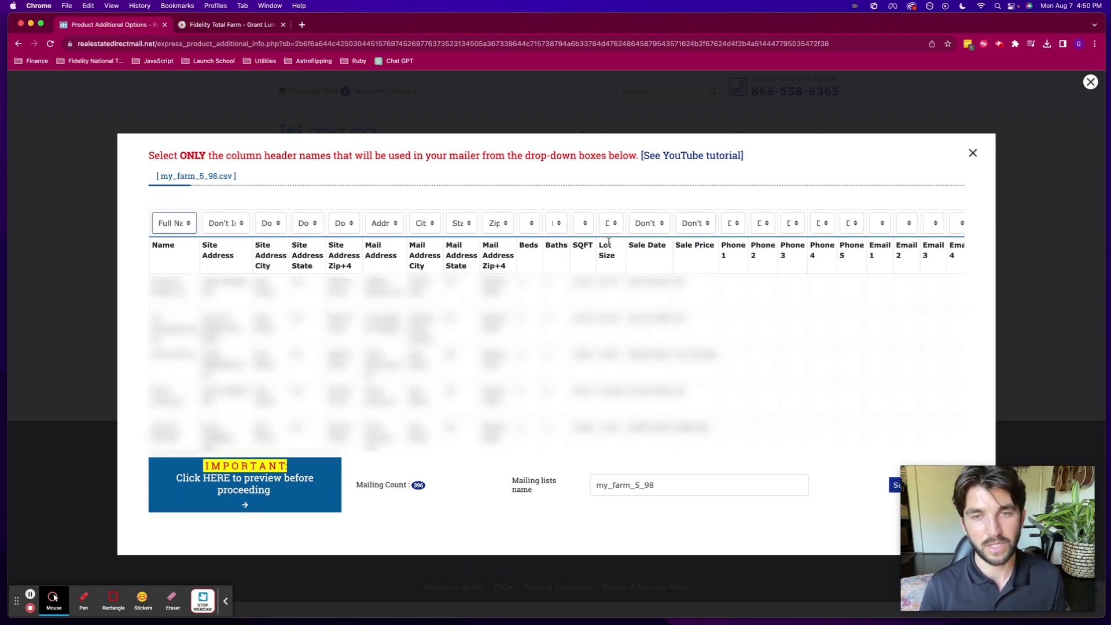
Name the mailing list "South Shores 3+ Bedroom Farm" and save it
double_click(631, 485)
text(South Sh)
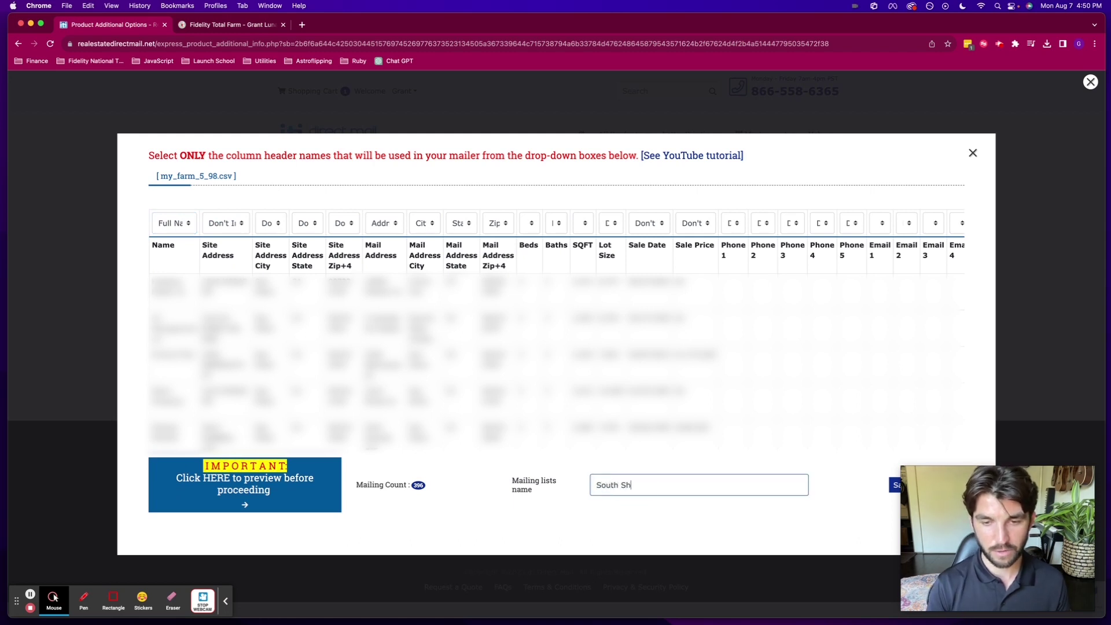
text(ores Fa)
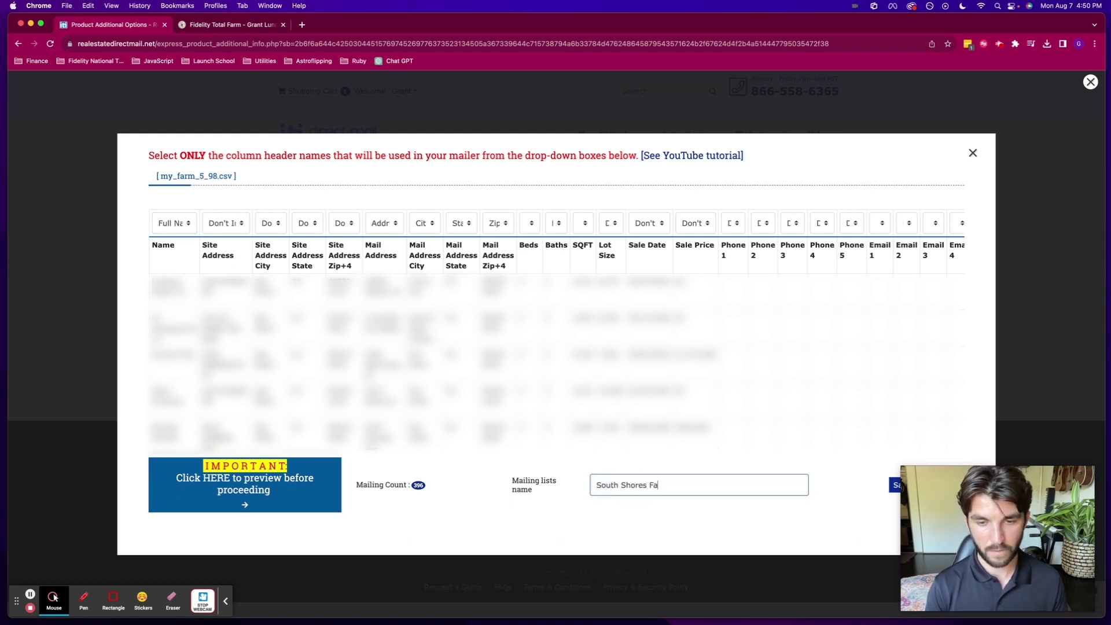
key(BackSpace)
key(BackSpace)
text(3+ Bedroom Farm)
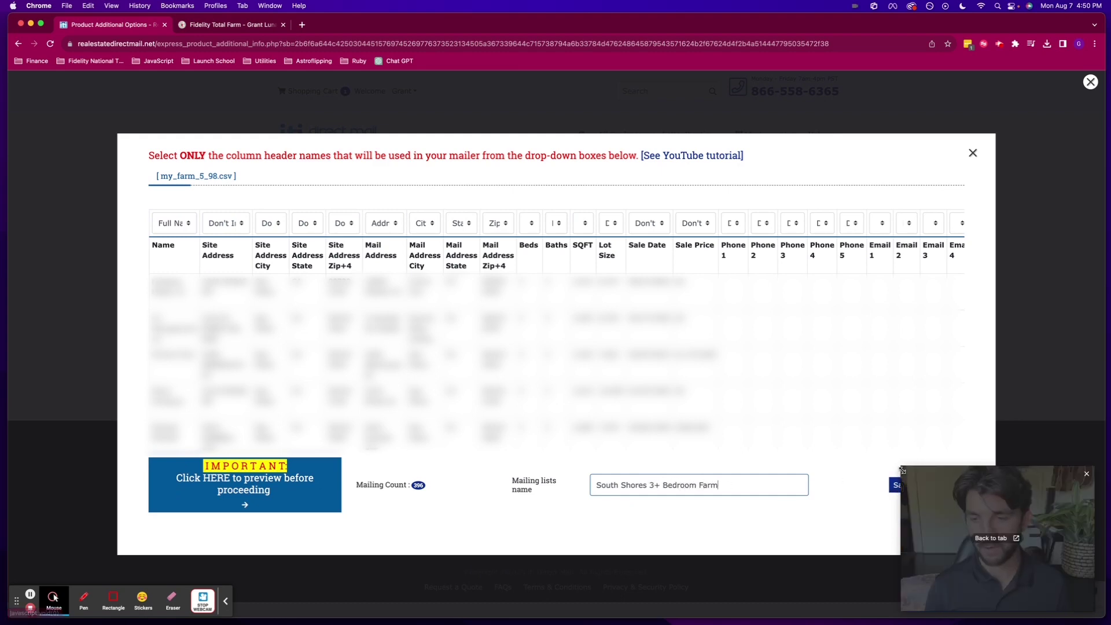
drag(901, 466, 950, 534)
click(924, 485)
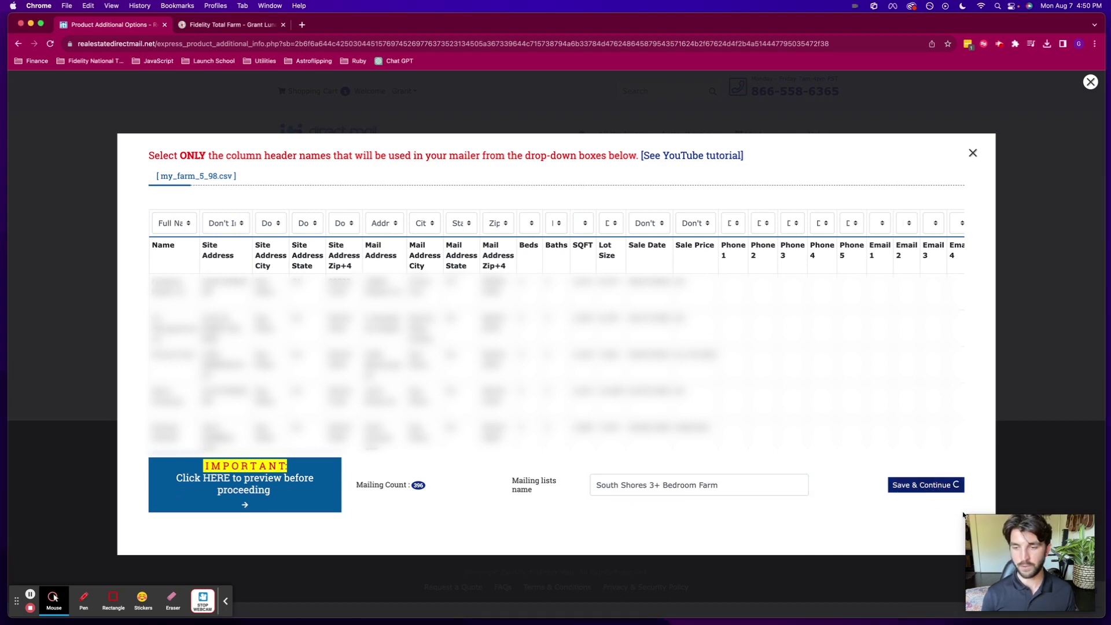
Add the South Shores 3+ Bedroom Farm list to the current order and continue to the product options
drag(968, 516, 894, 457)
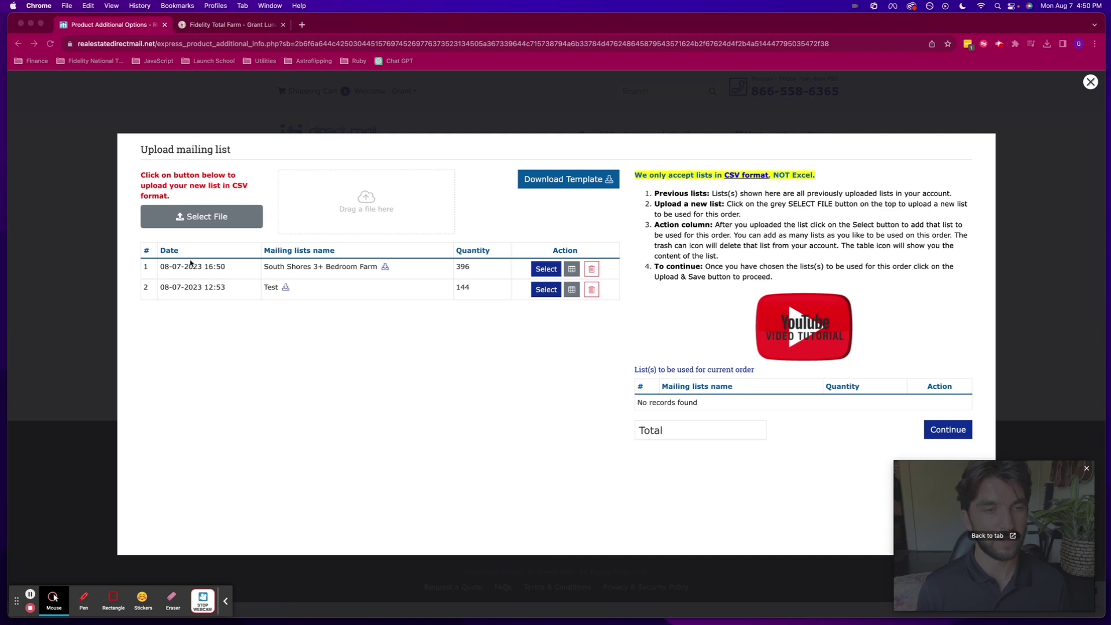
click(544, 270)
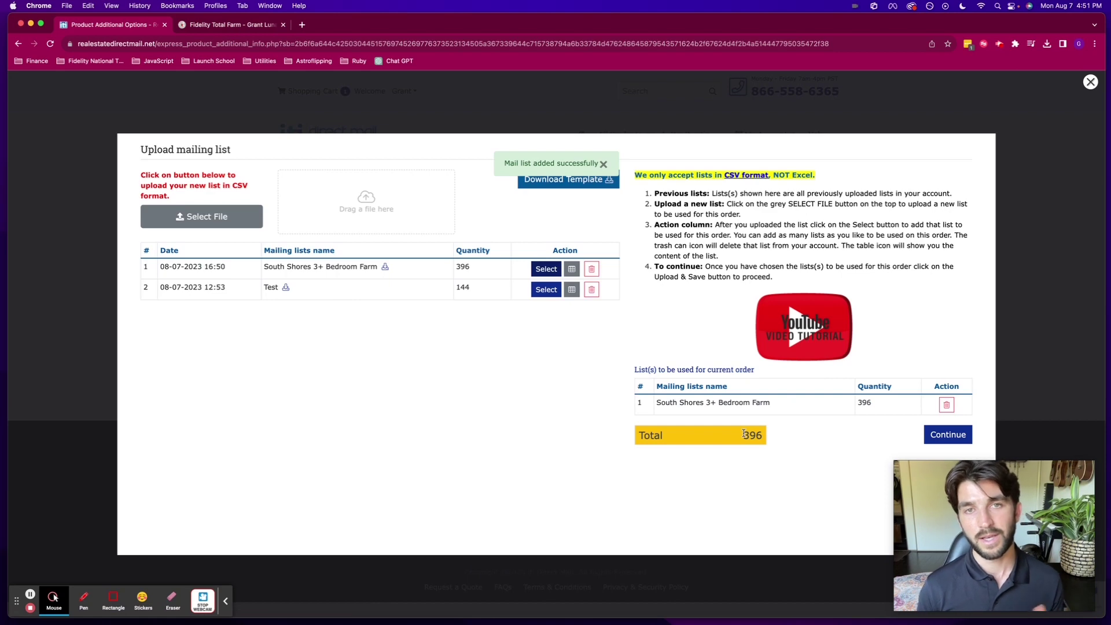
click(942, 437)
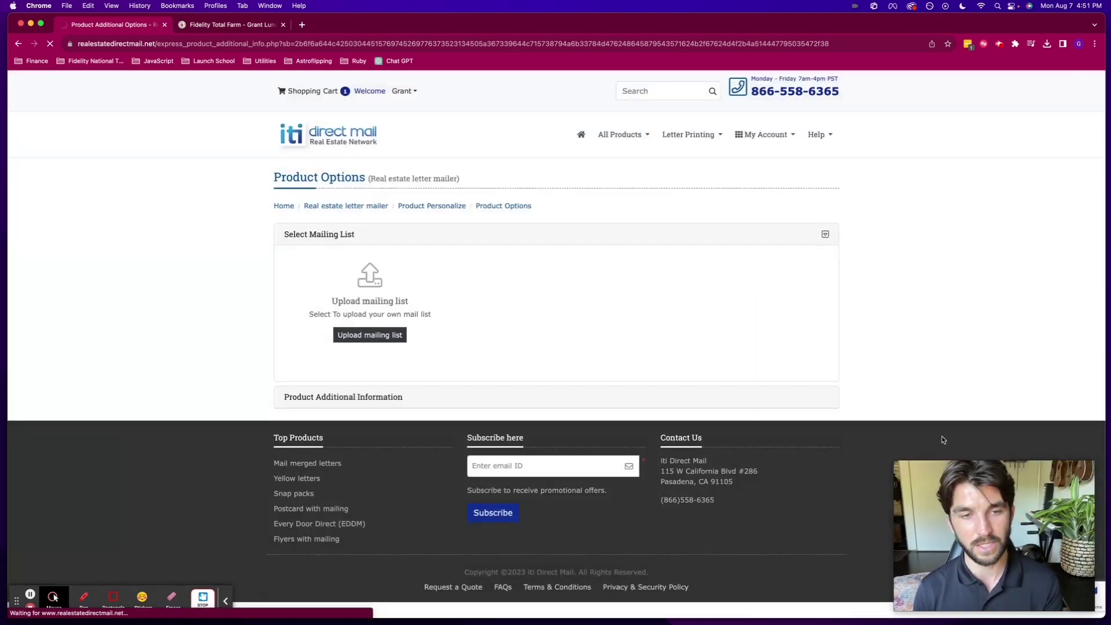